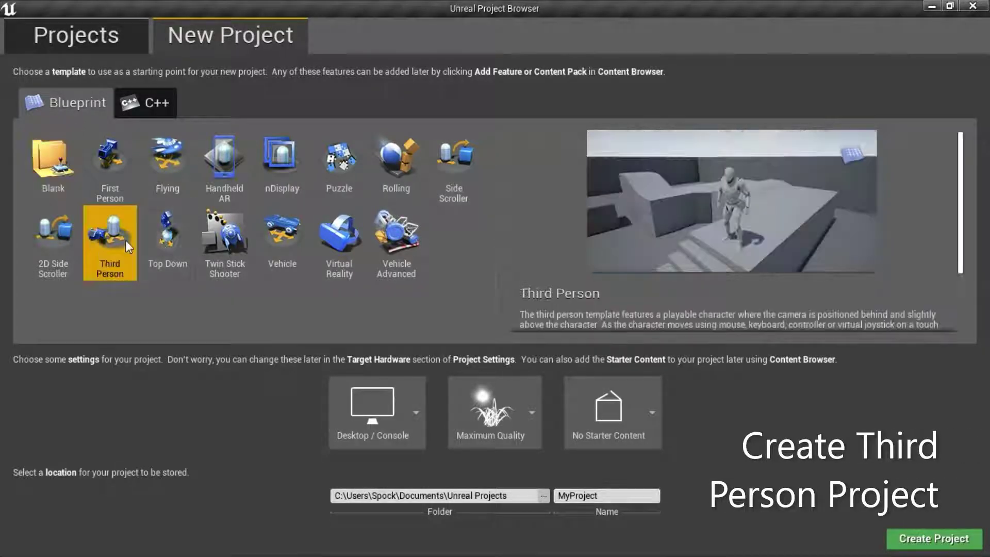
- Name the new Third Person project RetargetAnimSeq and create it
left_click(605, 495)
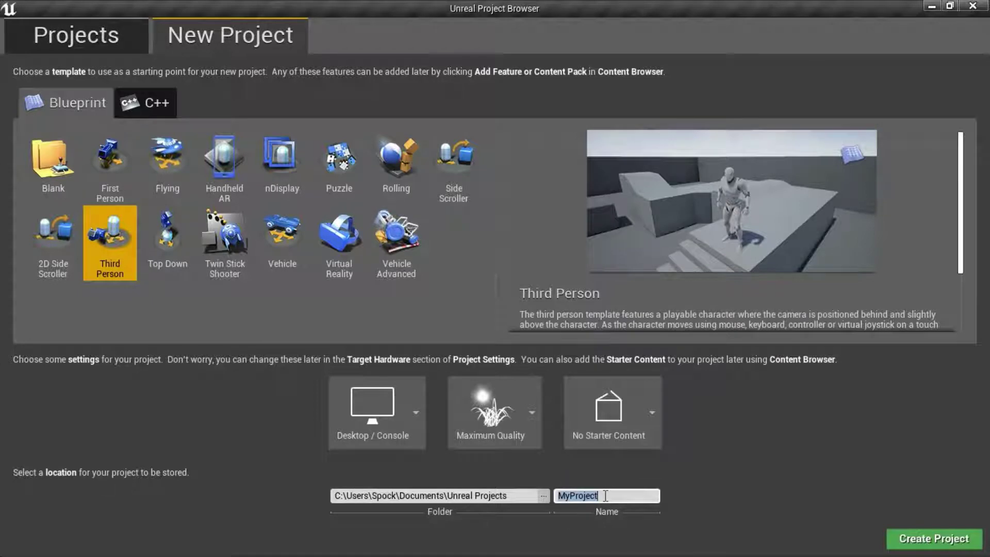
type("RetargetAnimSeq")
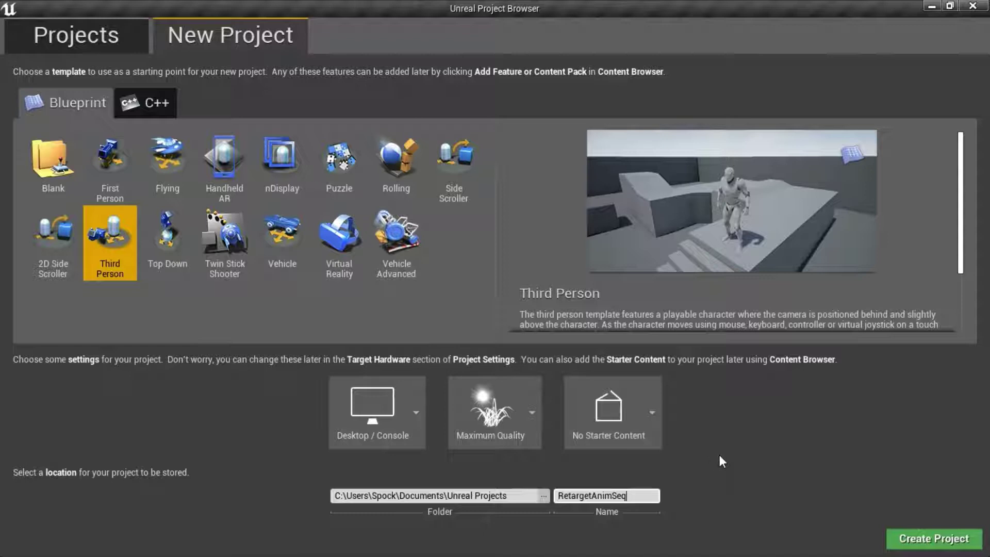
left_click(934, 540)
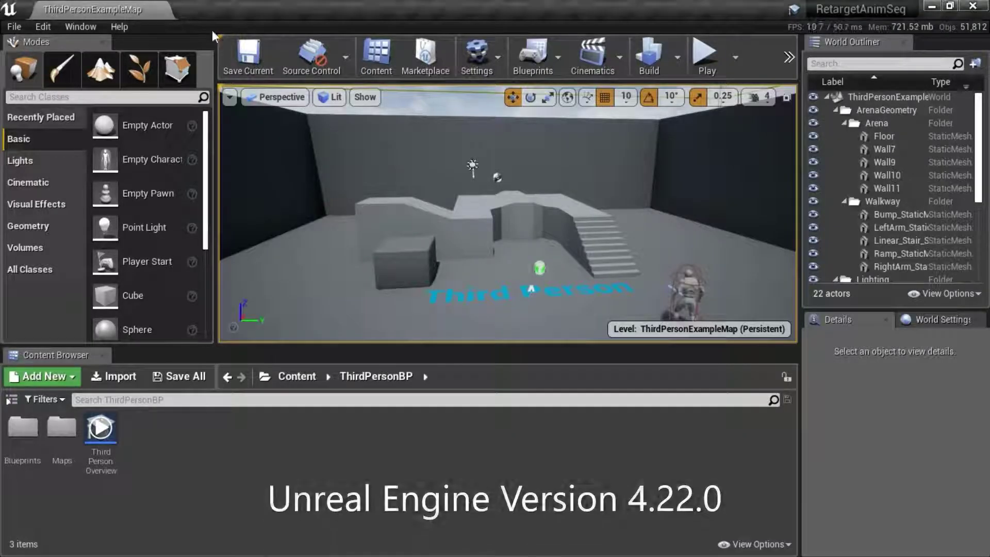
- Check in Help > About Unreal Editor that the editor version is 4.22.0
left_click(129, 30)
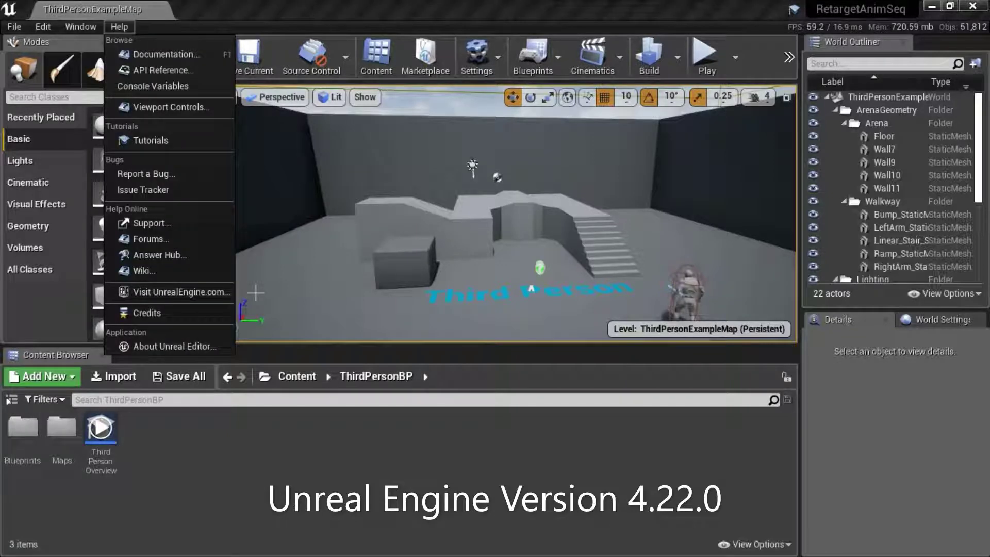
left_click(215, 348)
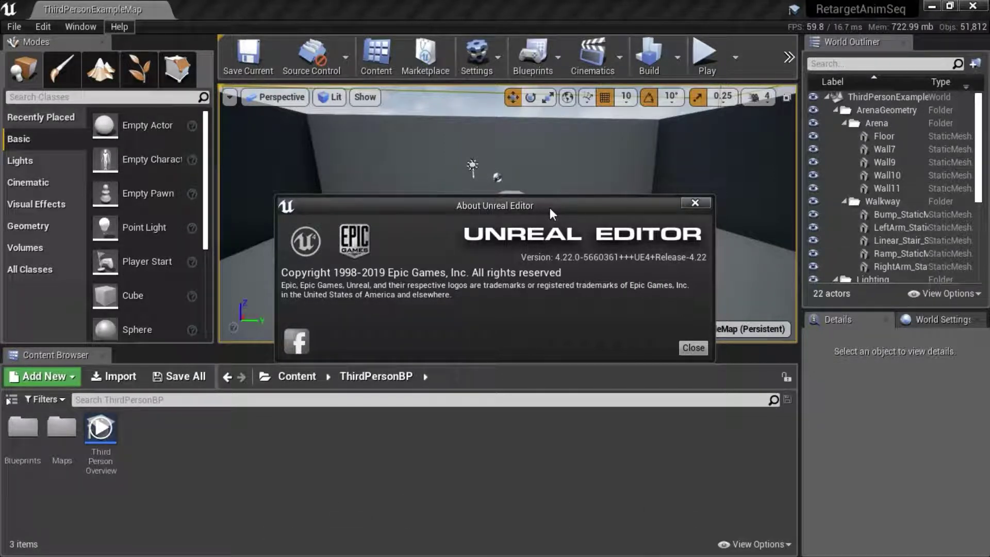
left_click(682, 346)
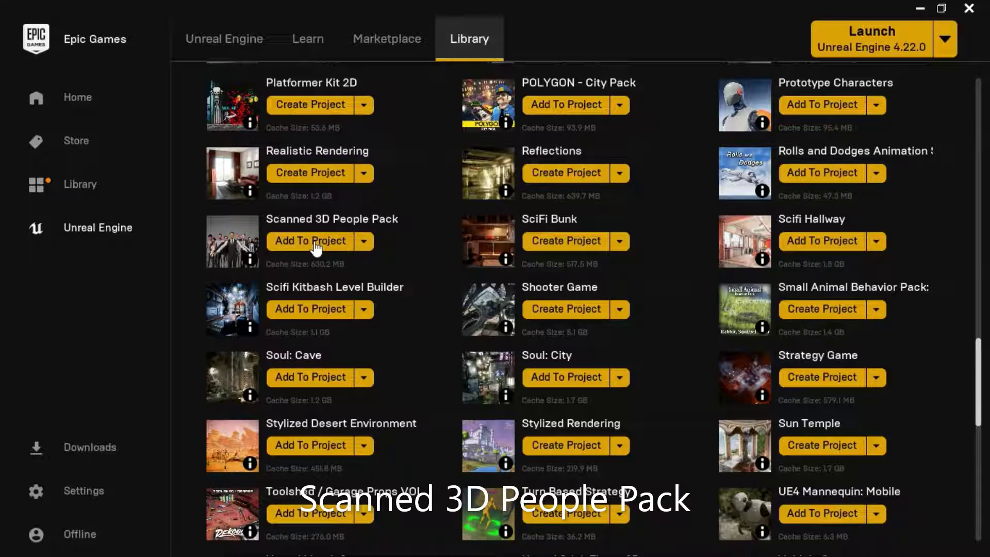
- Add the Scanned 3D People Pack to the RetargetAnimSeq project
left_click(312, 241)
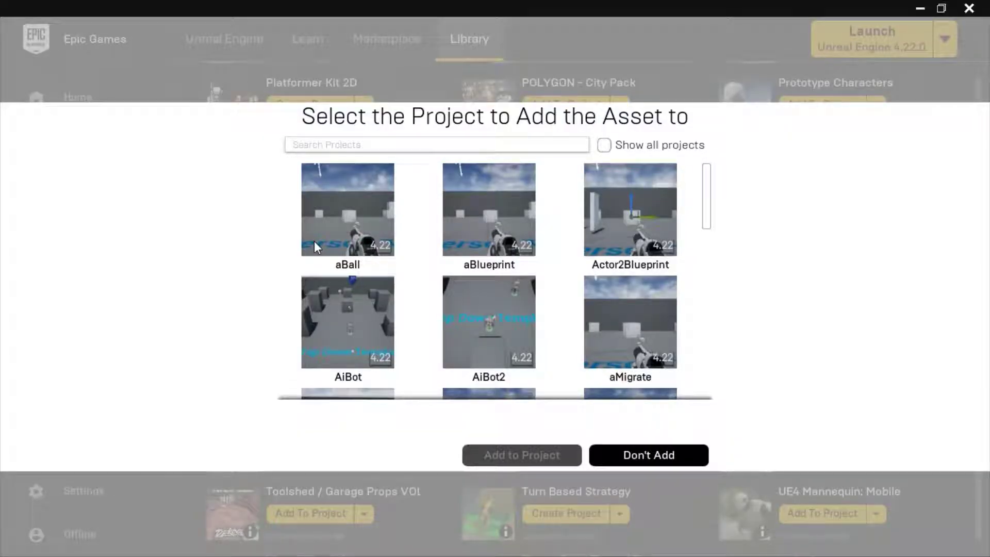
left_click_drag(706, 180, 721, 328)
left_click(518, 251)
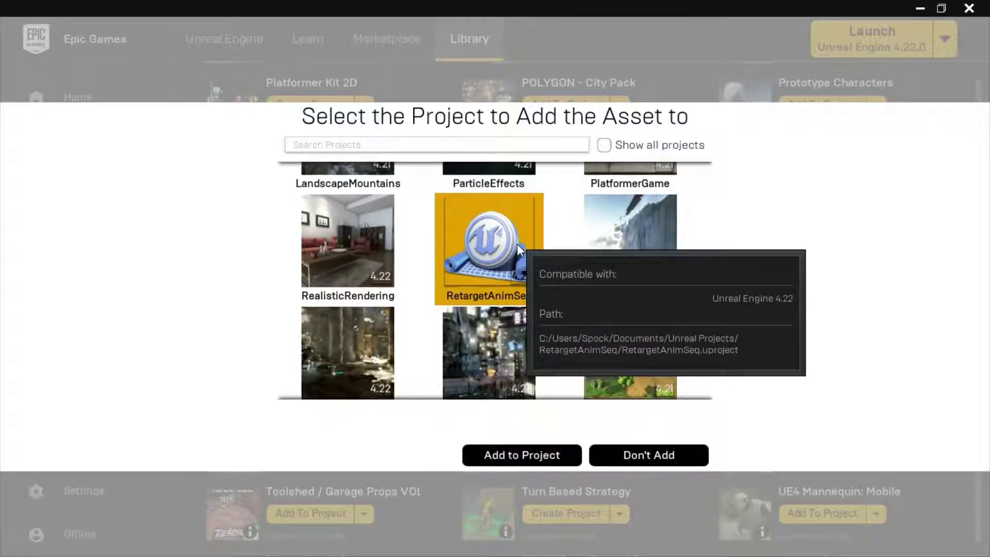
left_click(553, 463)
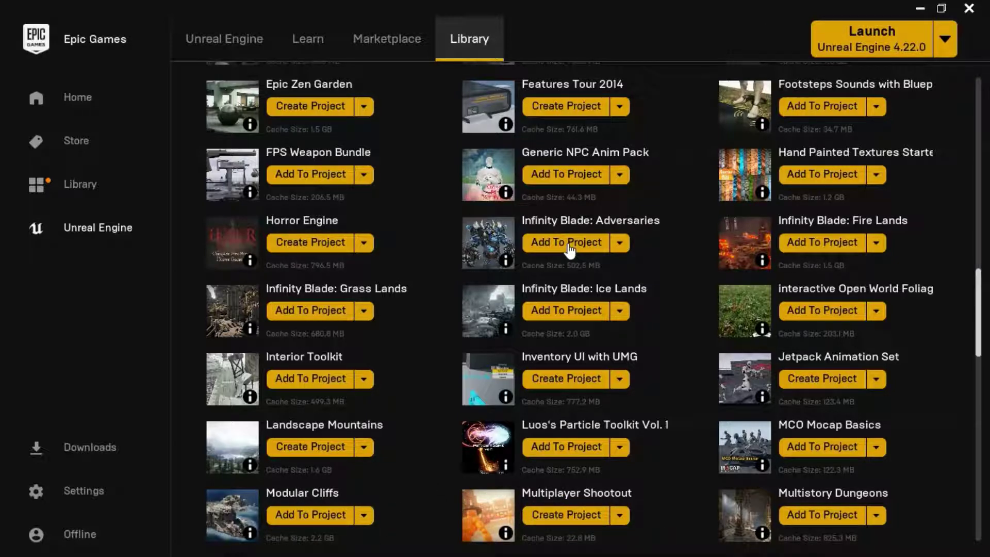
- Add Infinity Blade: Adversaries to the RetargetAnimSeq project
left_click(568, 250)
left_click_drag(706, 199, 700, 351)
scroll(405, 248, "up", 2)
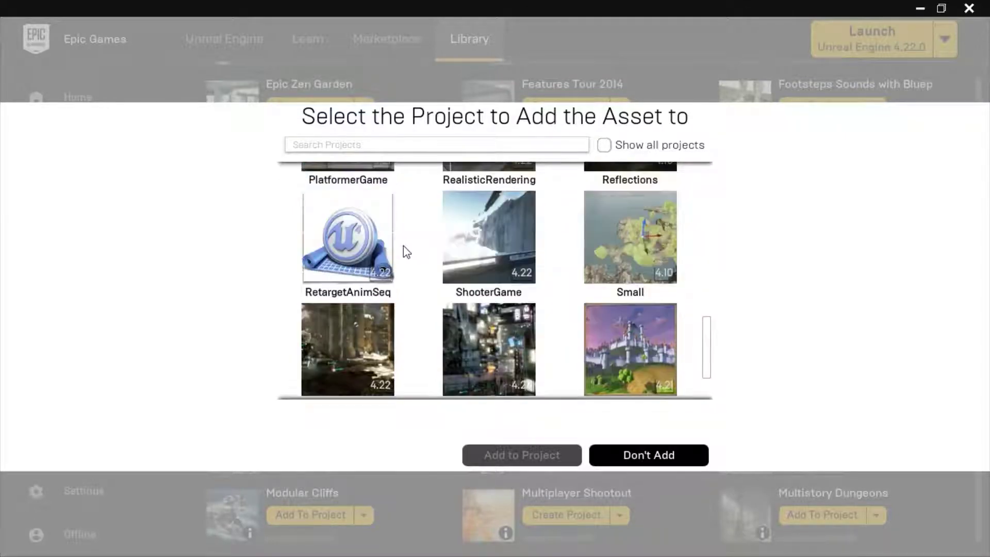
left_click(401, 246)
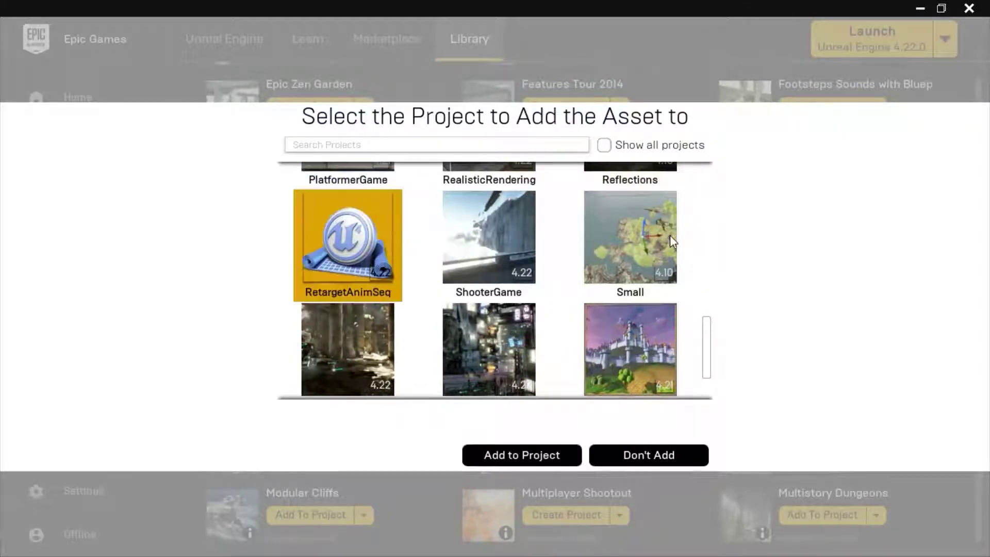
left_click(537, 455)
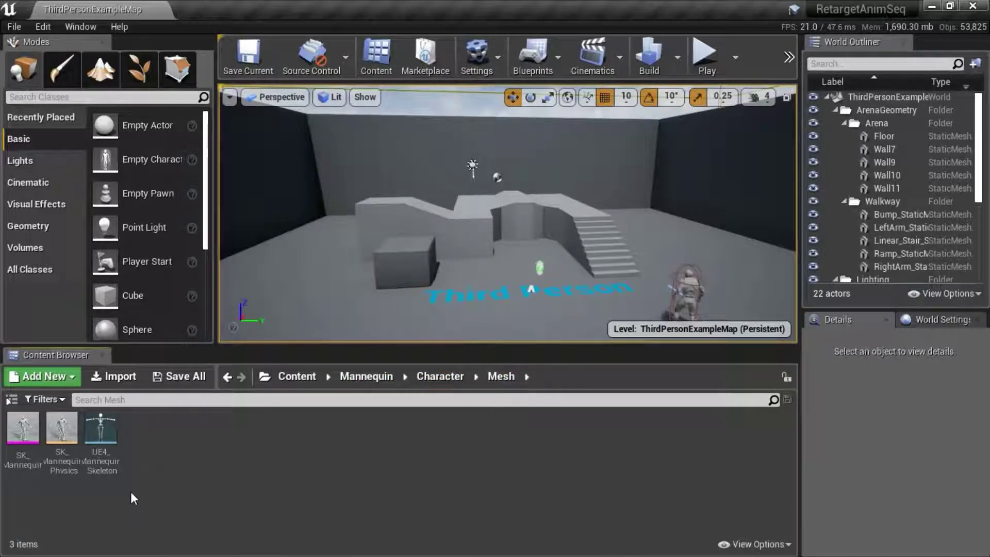
- Set UE4_Mannequin_Skeleton's Retarget Manager rig to Humanoid, save it, and close the editor
left_click(107, 434)
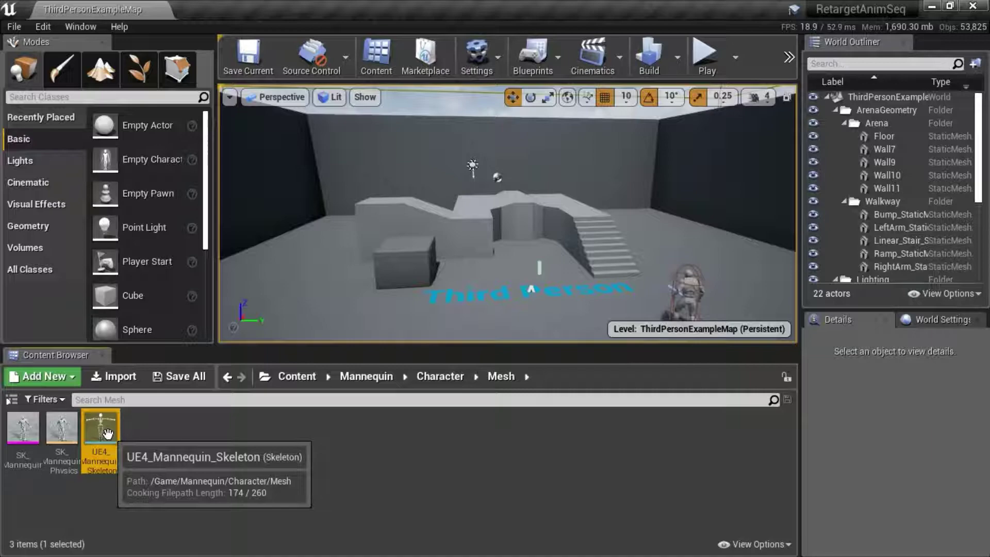
right_click(107, 430)
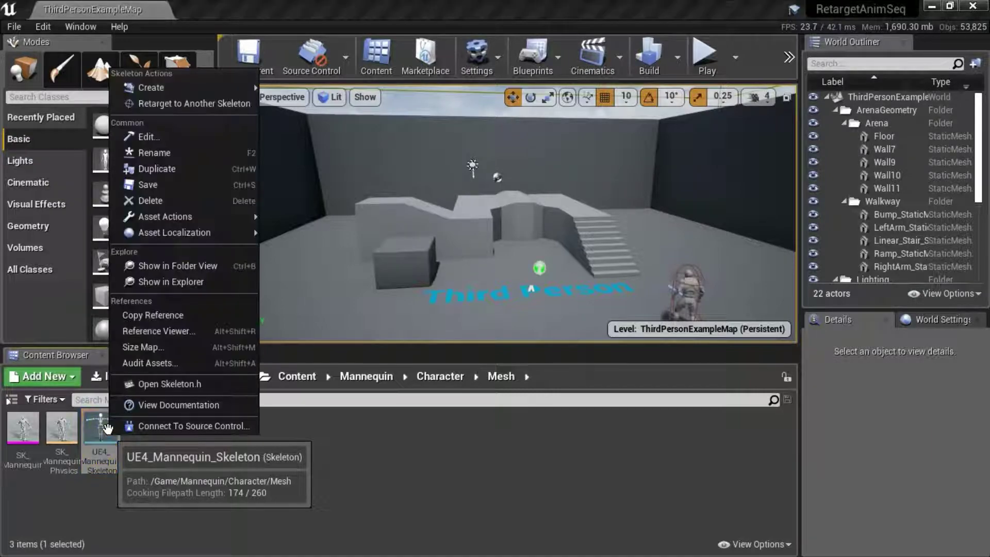
left_click(166, 143)
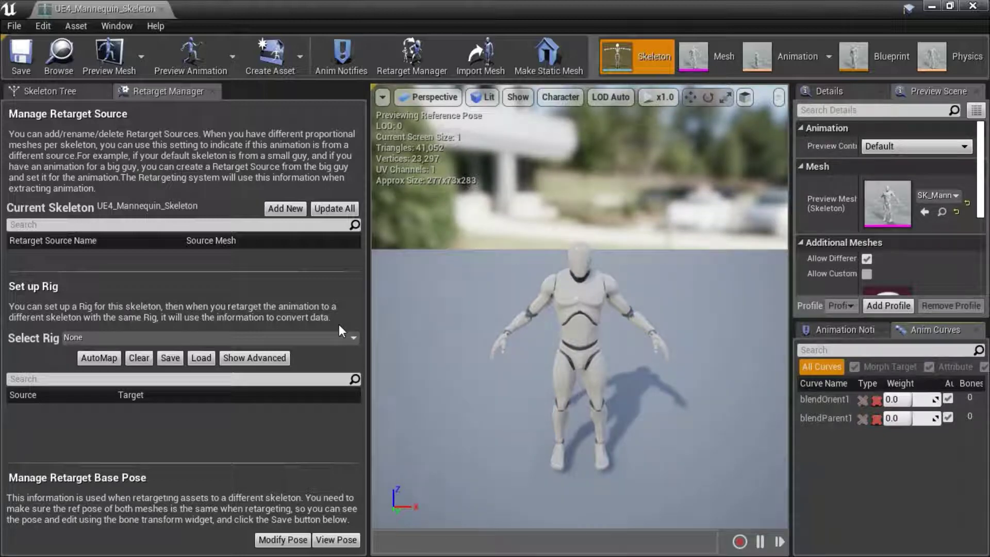
left_click(354, 338)
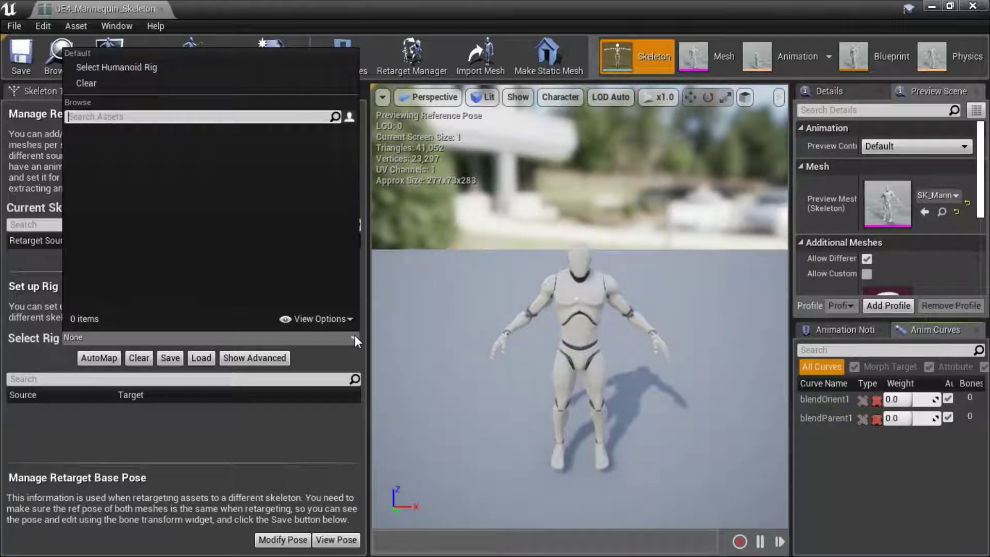
left_click(153, 69)
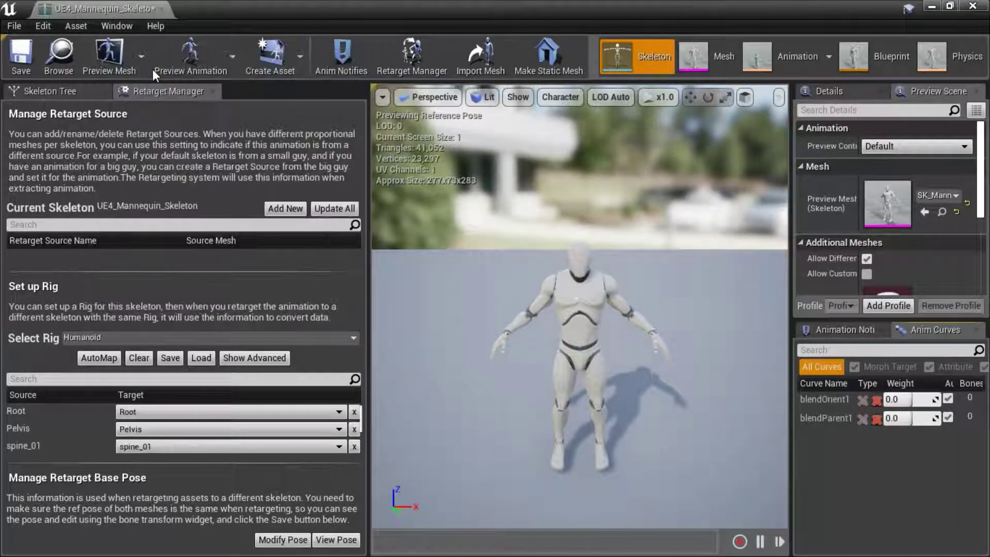
left_click(20, 60)
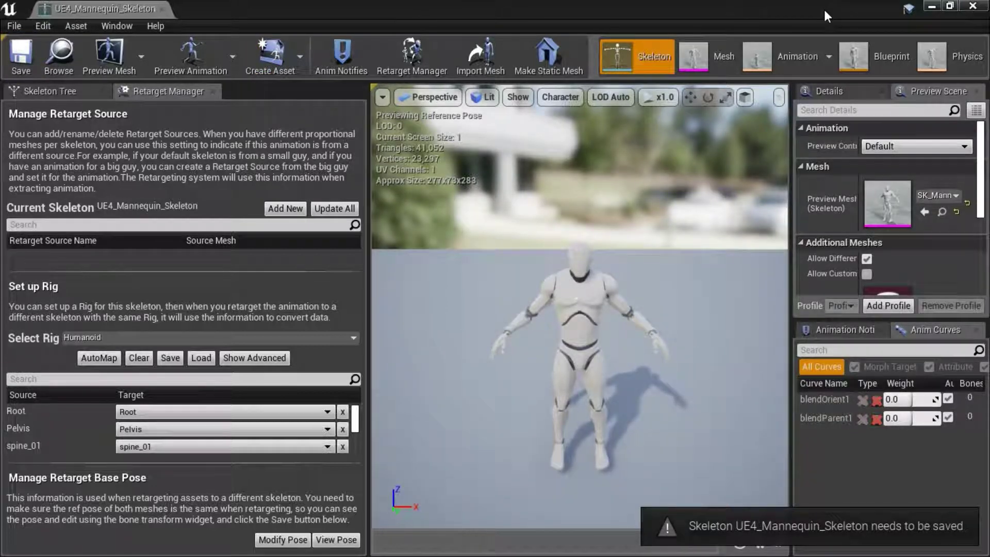
left_click(971, 6)
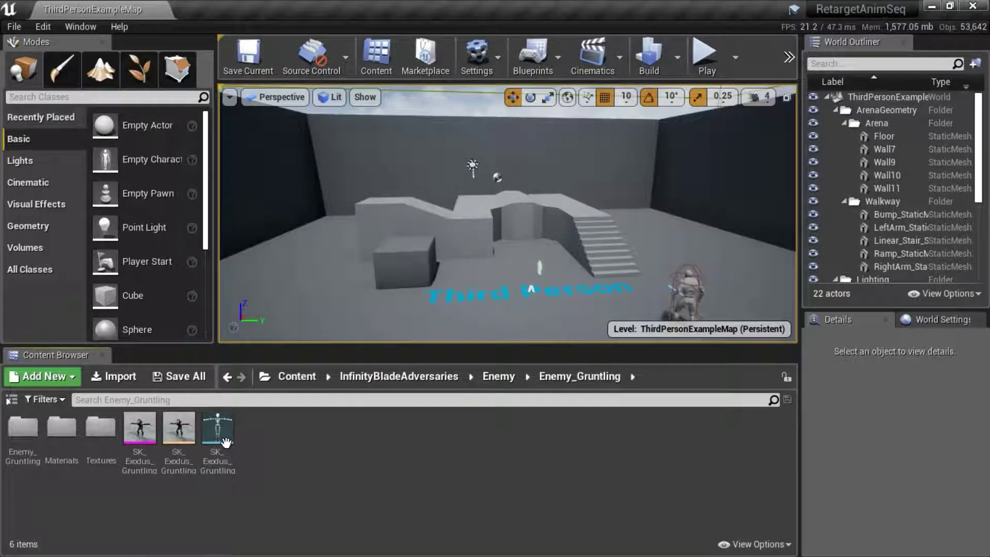
- Open SK_Exodus_Gruntling_Skeleton in the skeleton editor to check its Humanoid rig, then close it
left_click(222, 440)
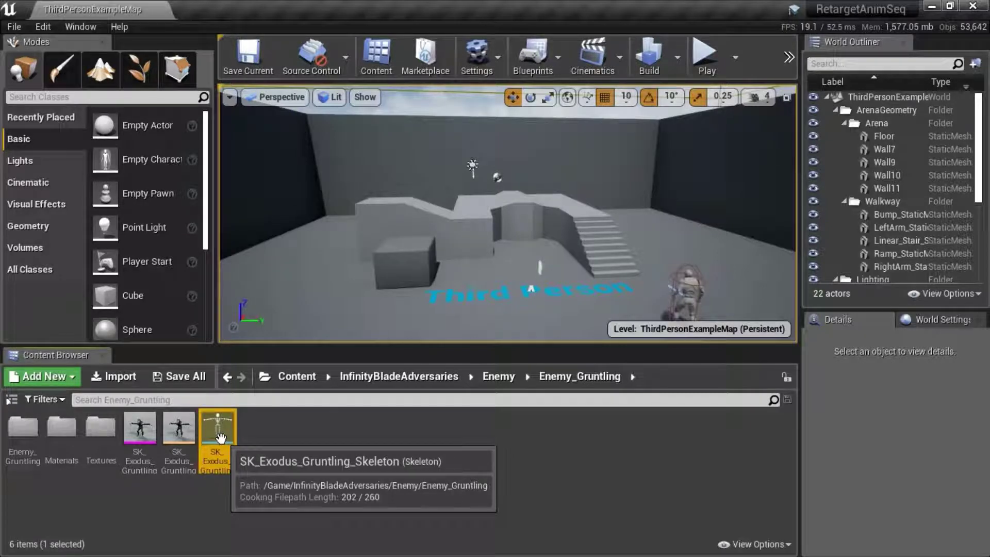
right_click(220, 438)
left_click(285, 139)
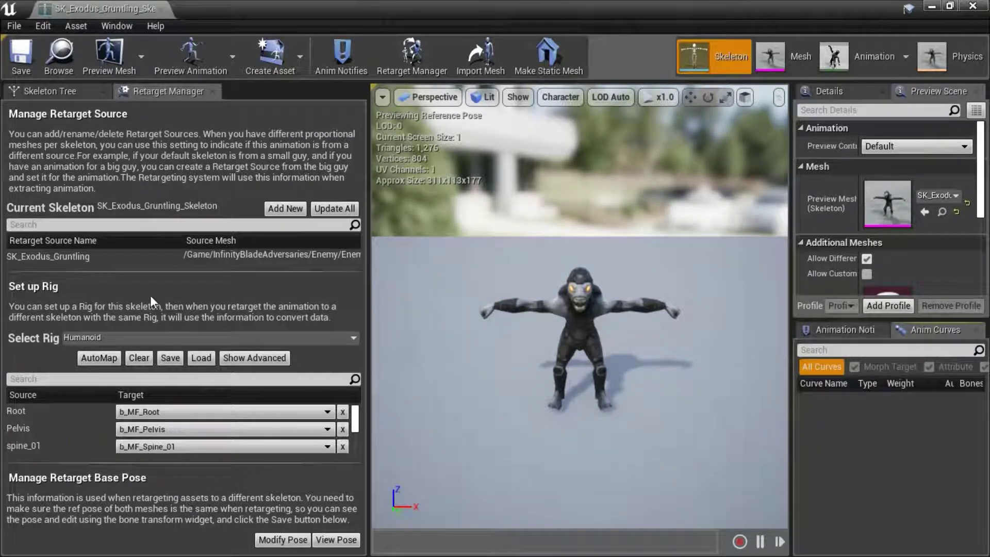
left_click(974, 6)
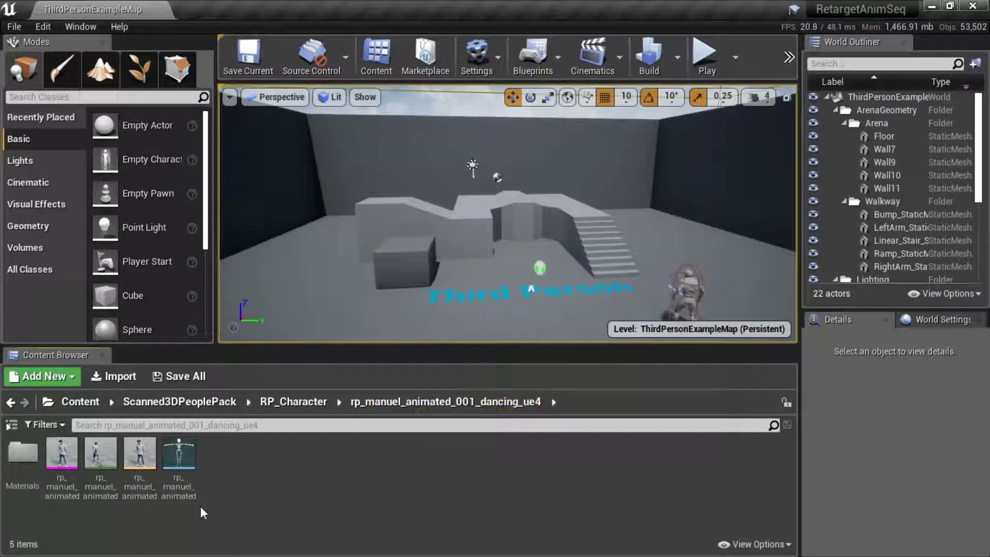
- Assign the Humanoid rig to the rp_manuel_animated_001_dancing_ue4 skeleton, save, and close its editor
left_click(180, 452)
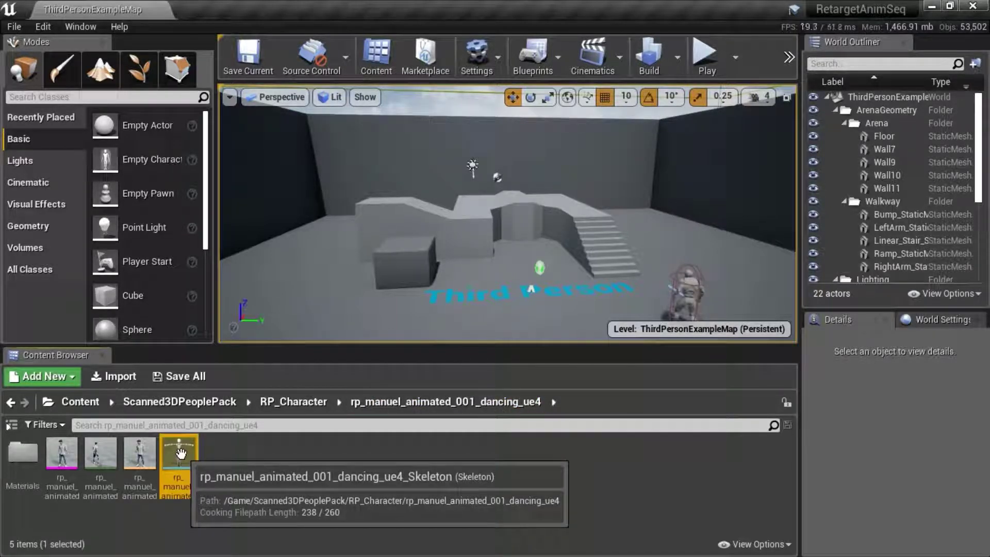
right_click(181, 453)
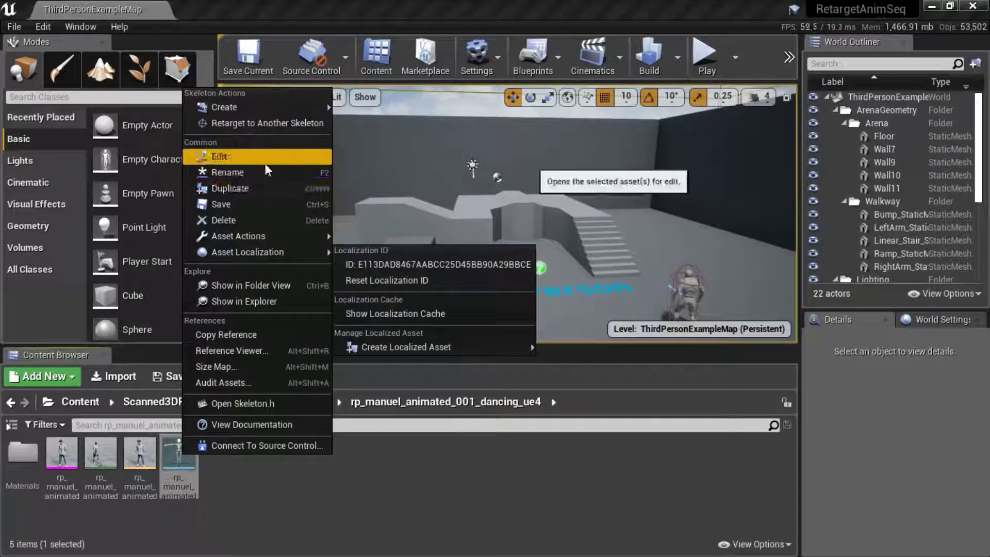
left_click(264, 162)
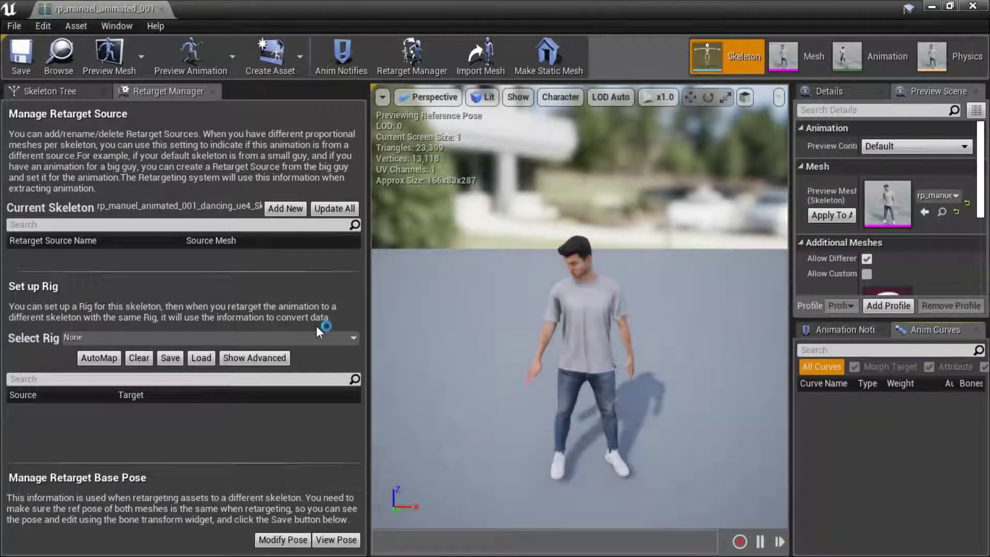
left_click(352, 336)
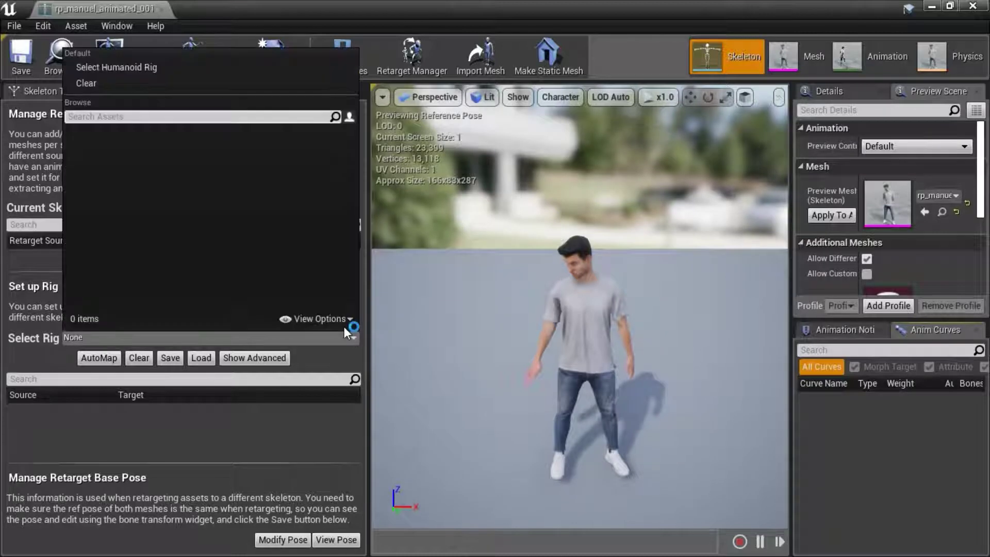
left_click(163, 70)
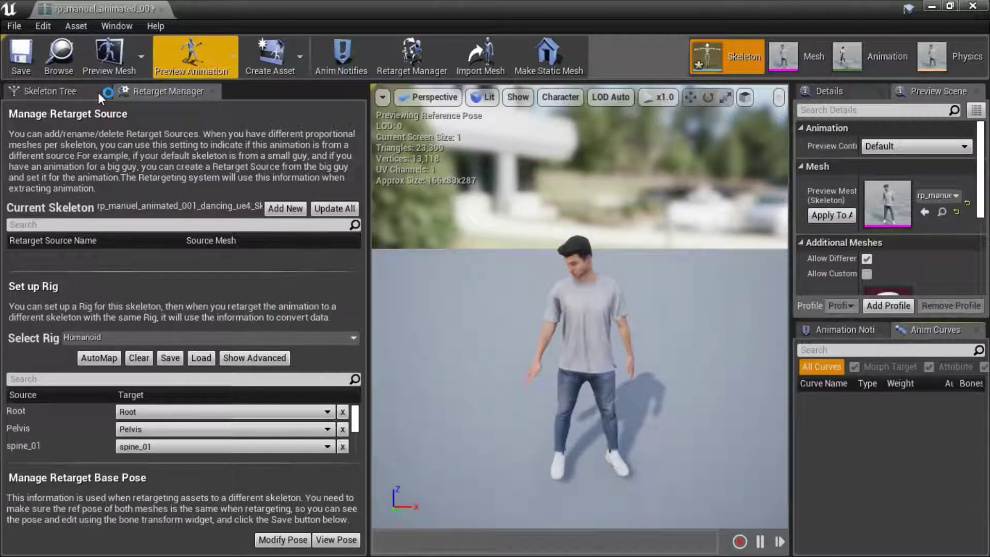
left_click(22, 67)
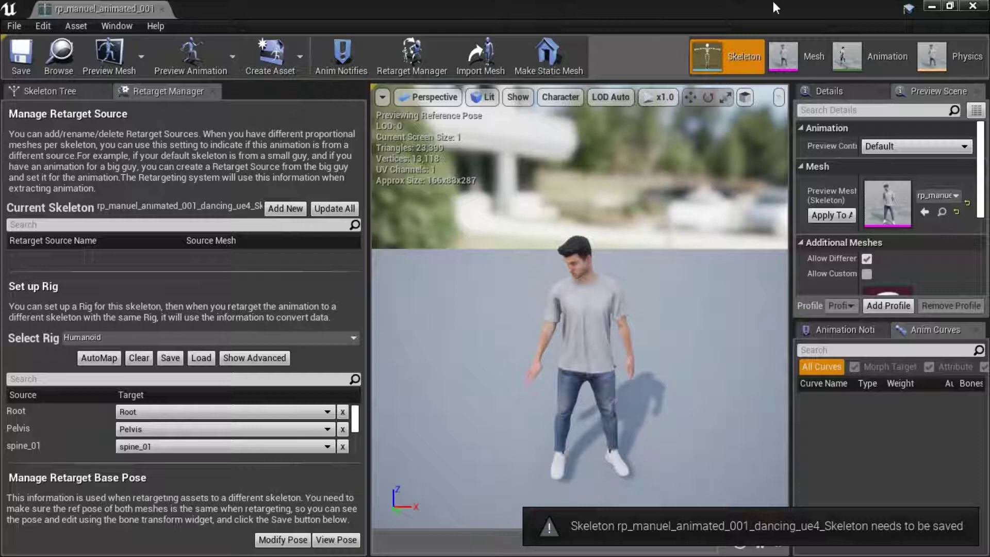
left_click(973, 7)
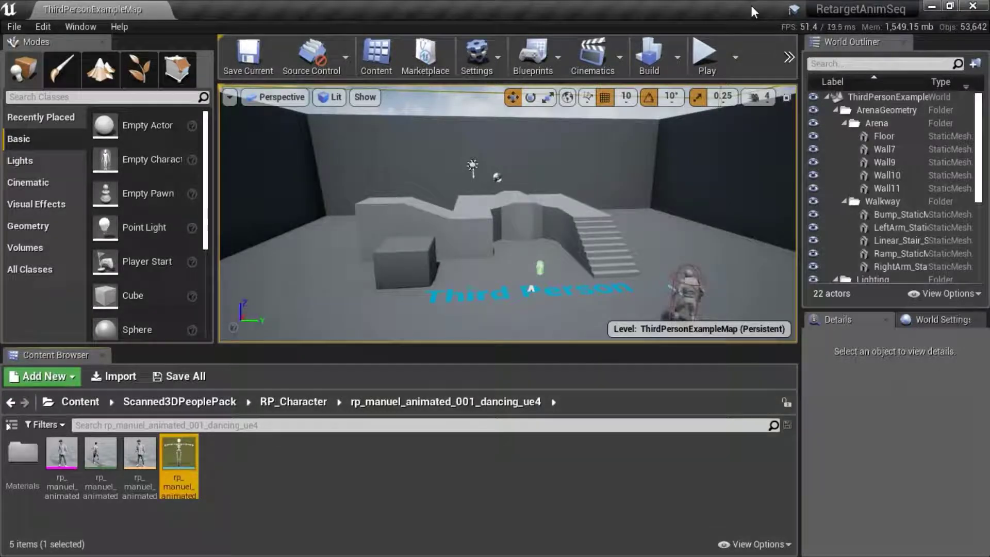
left_click(216, 506)
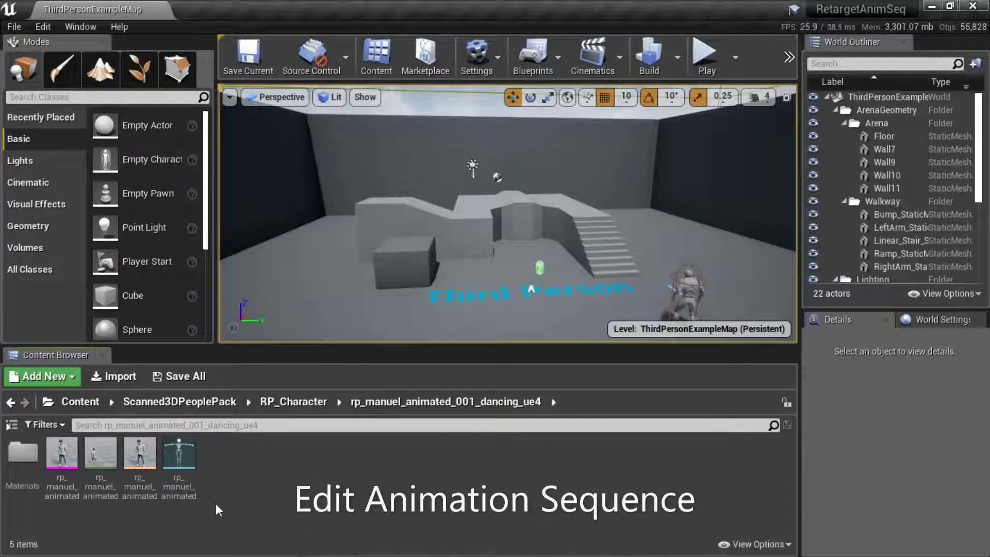
left_click(105, 453)
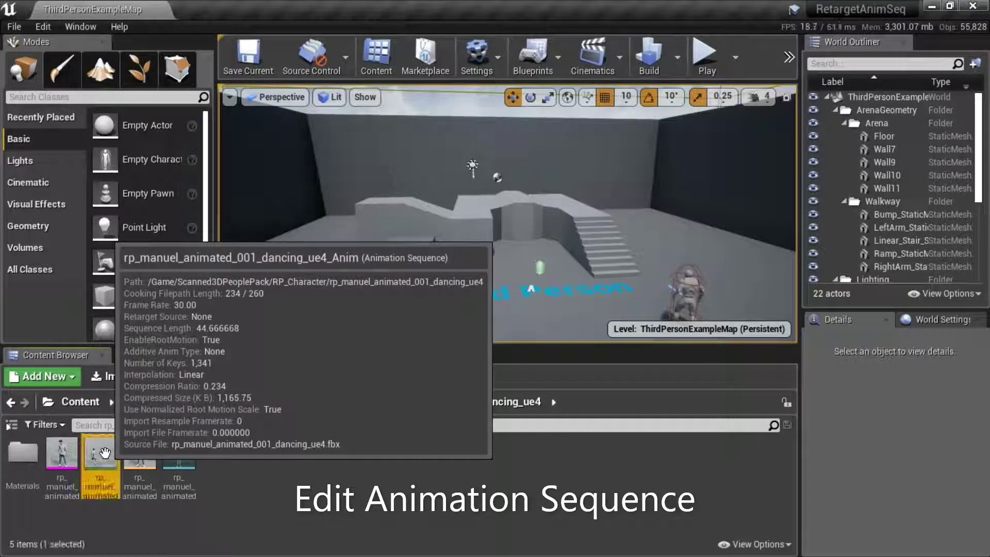
right_click(103, 454)
left_click(190, 226)
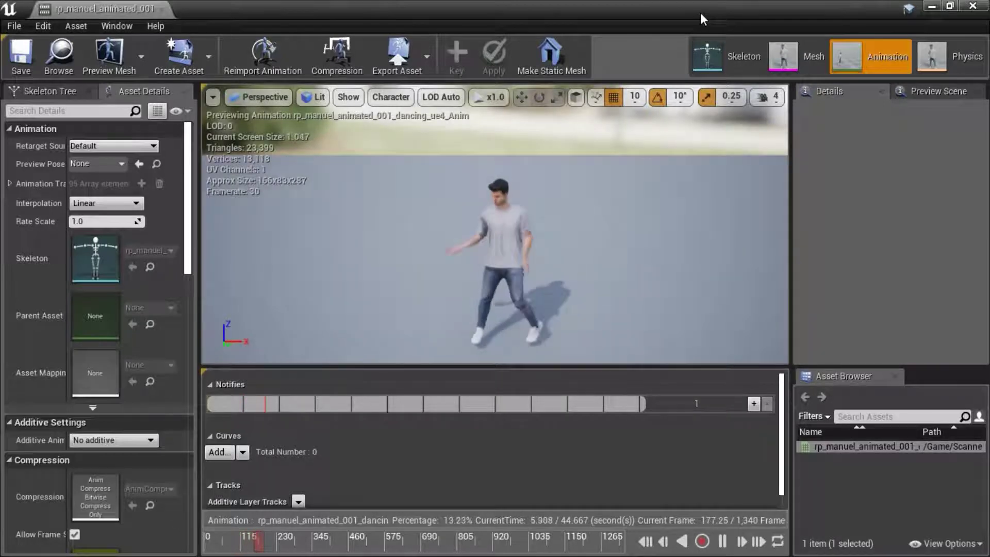
left_click(975, 6)
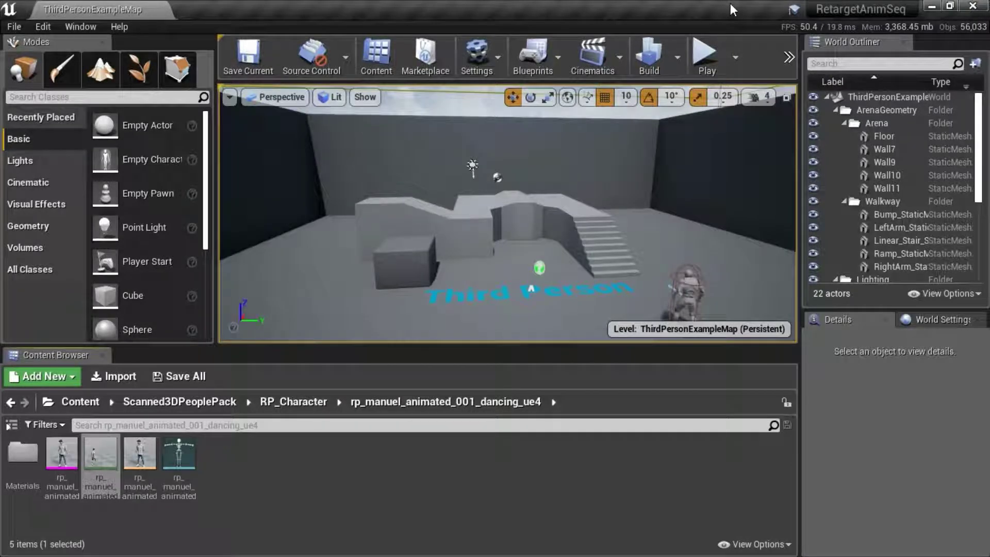
left_click(234, 475)
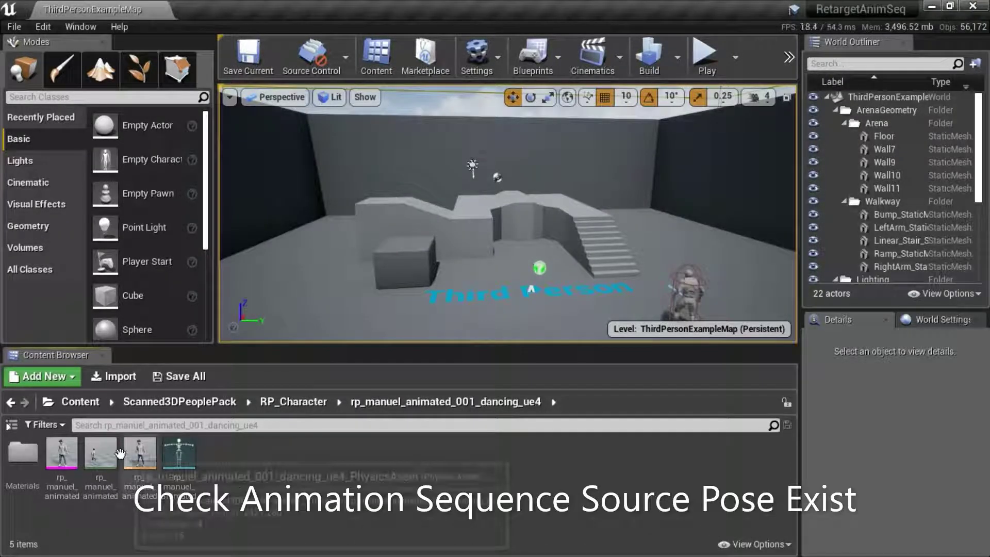
left_click(106, 453)
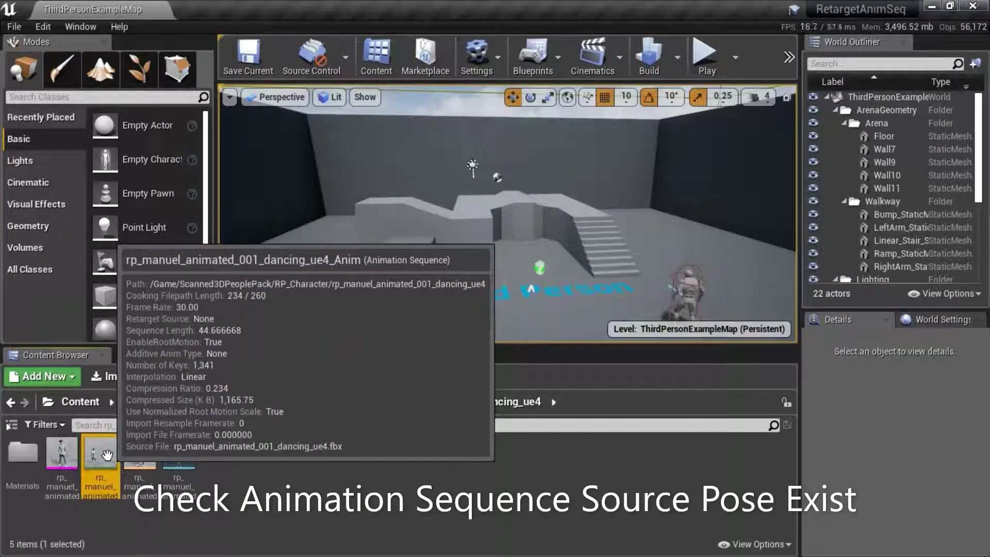
right_click(108, 456)
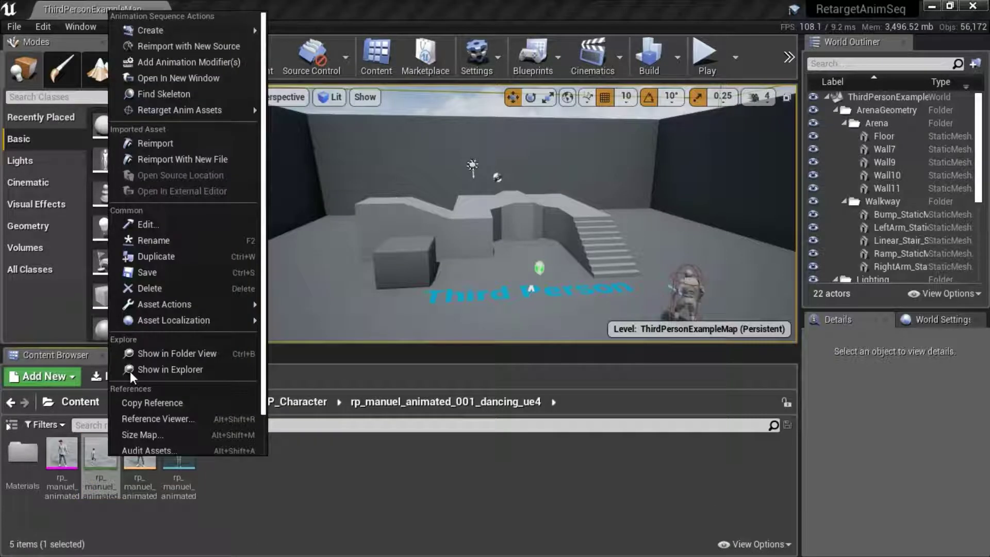
mouse_move(165, 113)
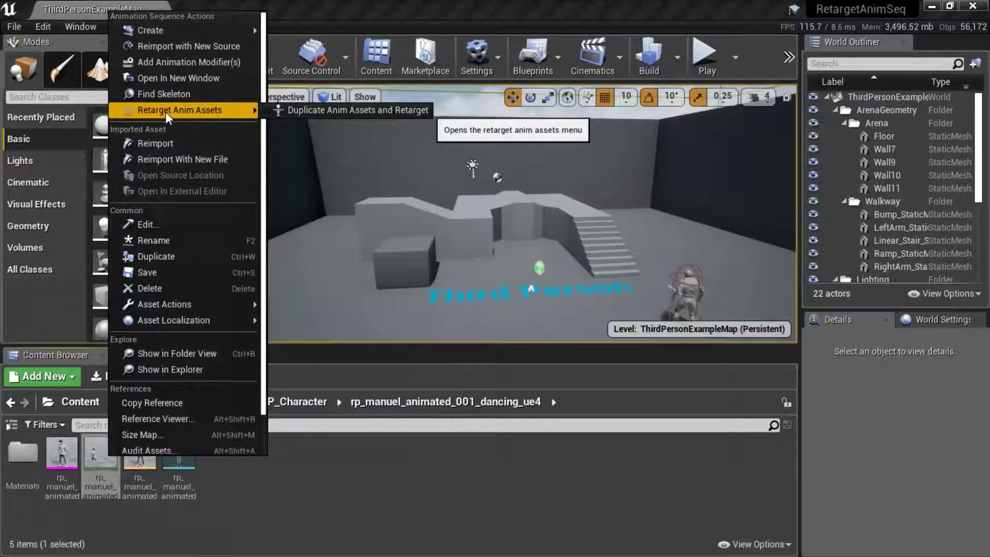
left_click(296, 111)
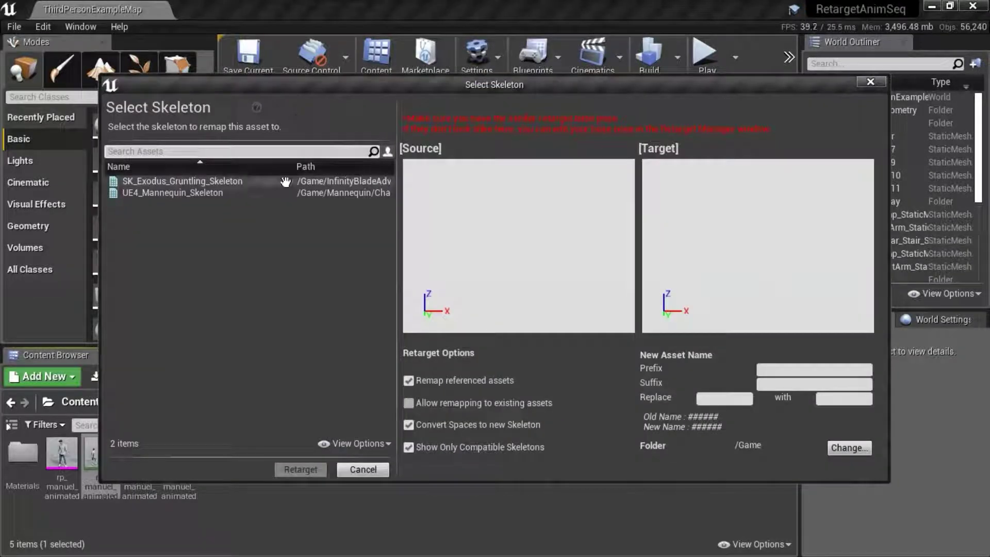
left_click(268, 181)
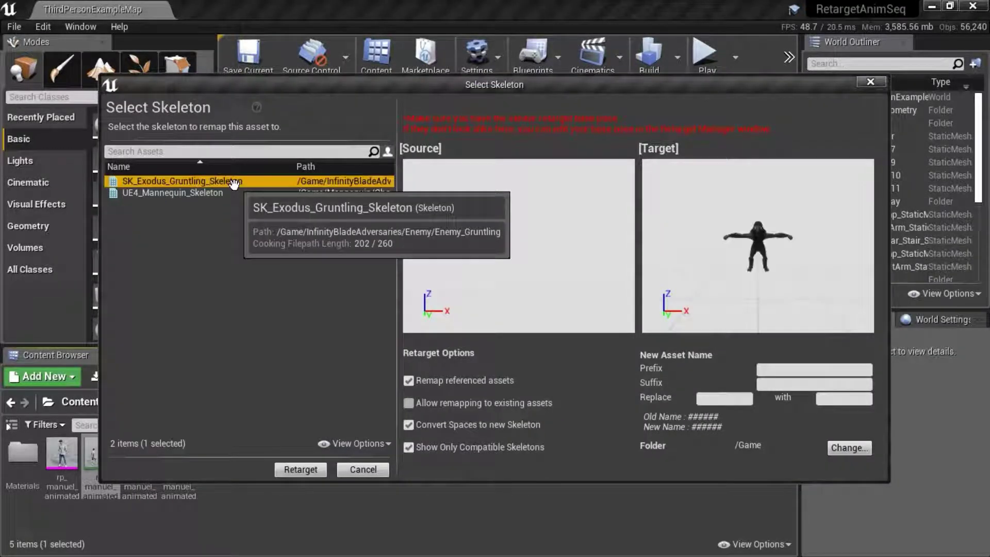
left_click(204, 194)
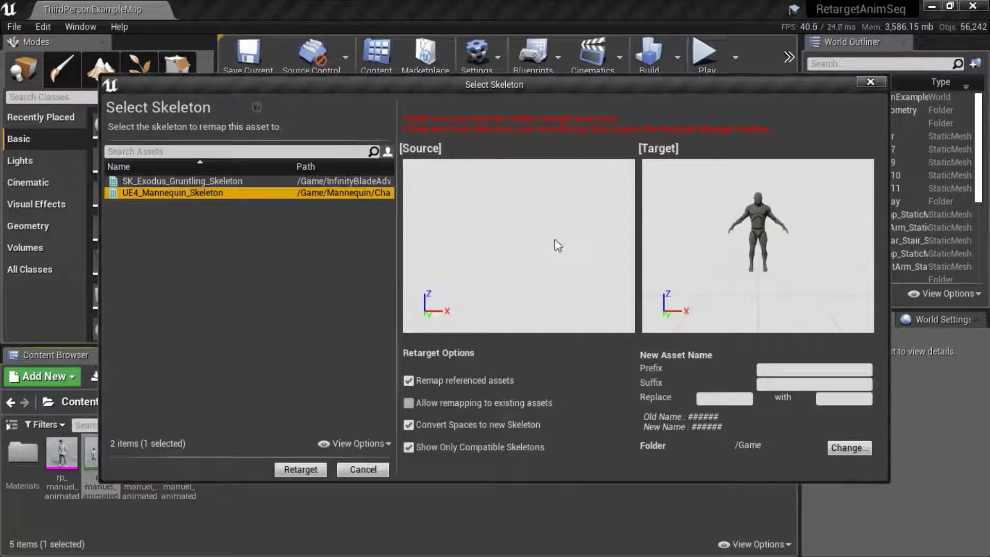
left_click(870, 82)
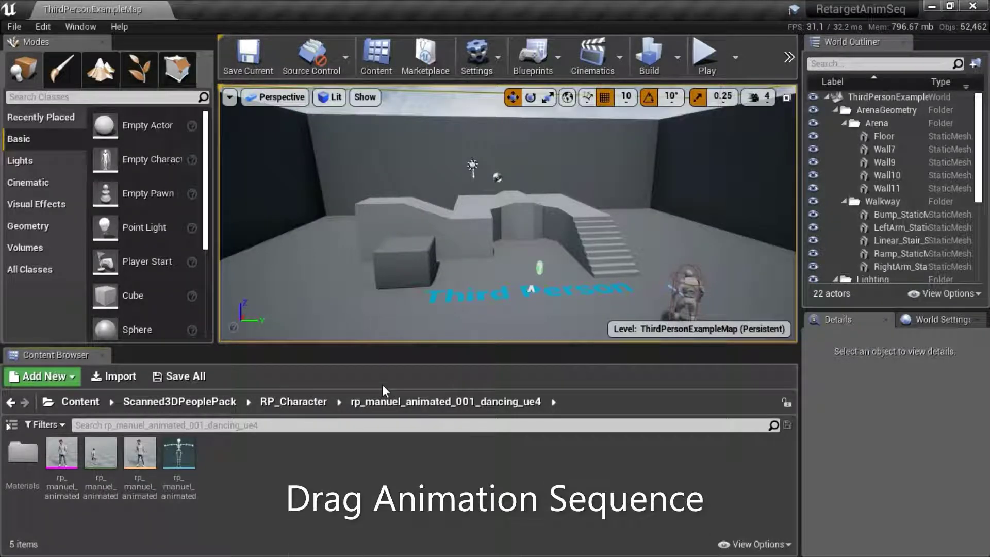
- Drop the dancing animation into the level beside the block; open and cancel Duplicate Anim Assets and Retarget
left_click(107, 454)
left_click_drag(107, 454, 284, 283)
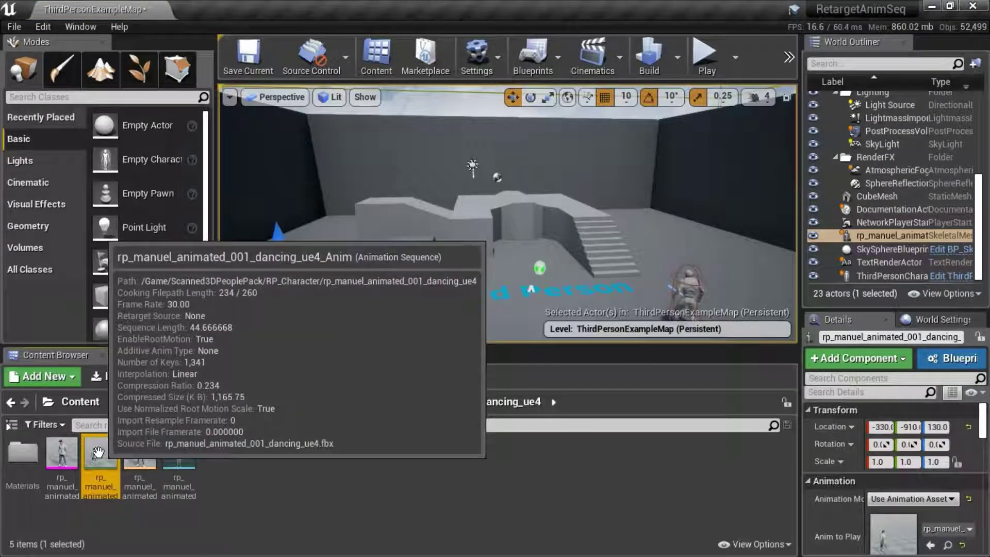
right_click(98, 452)
mouse_move(216, 116)
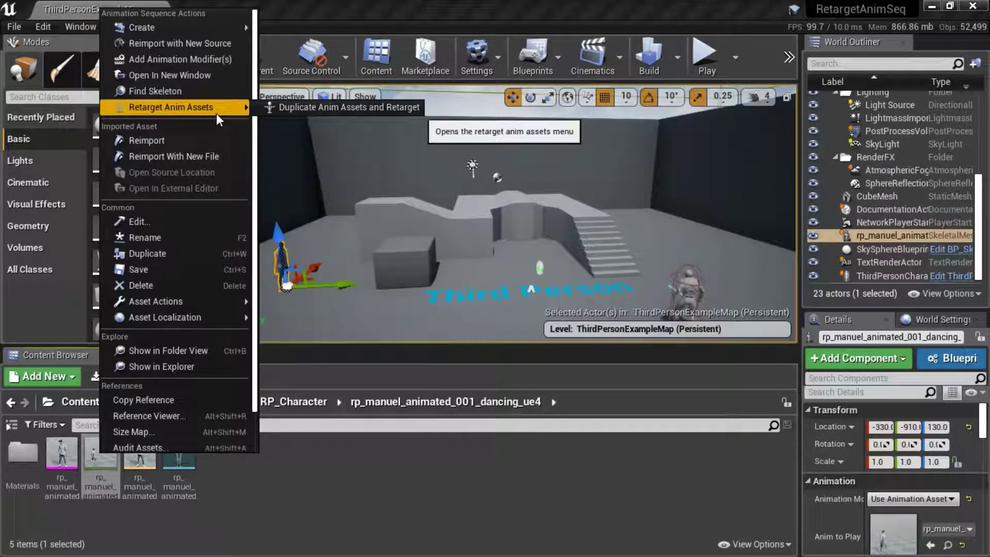
left_click(264, 112)
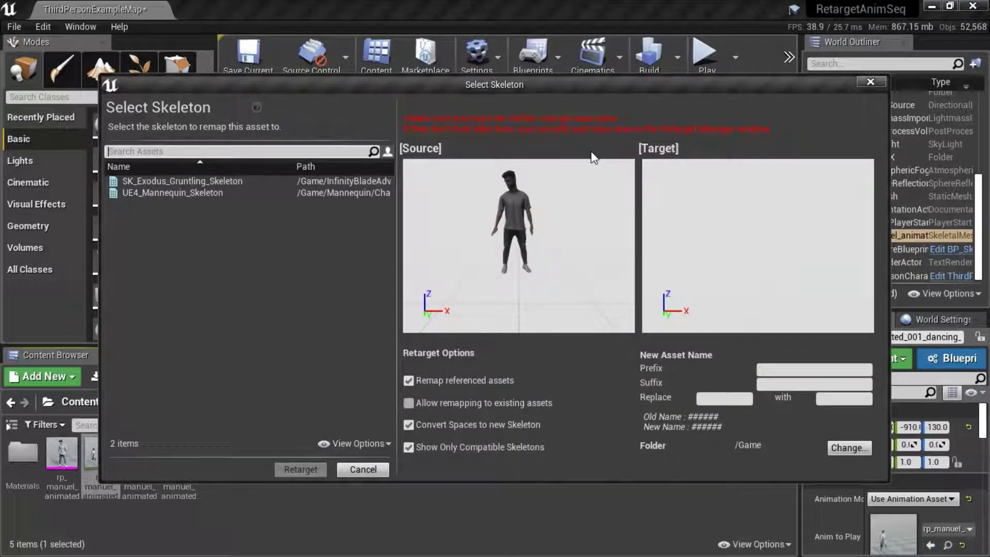
left_click(870, 82)
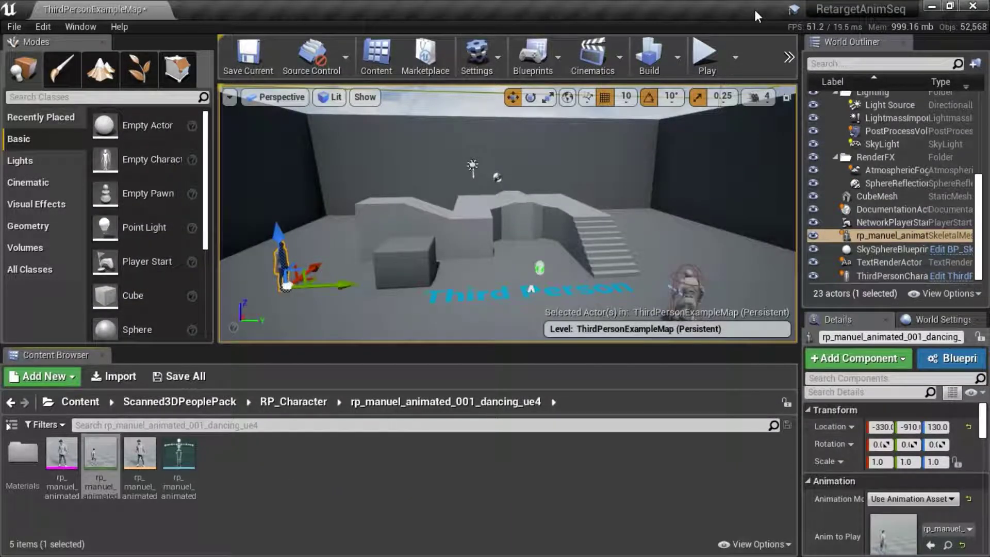
left_click(104, 460)
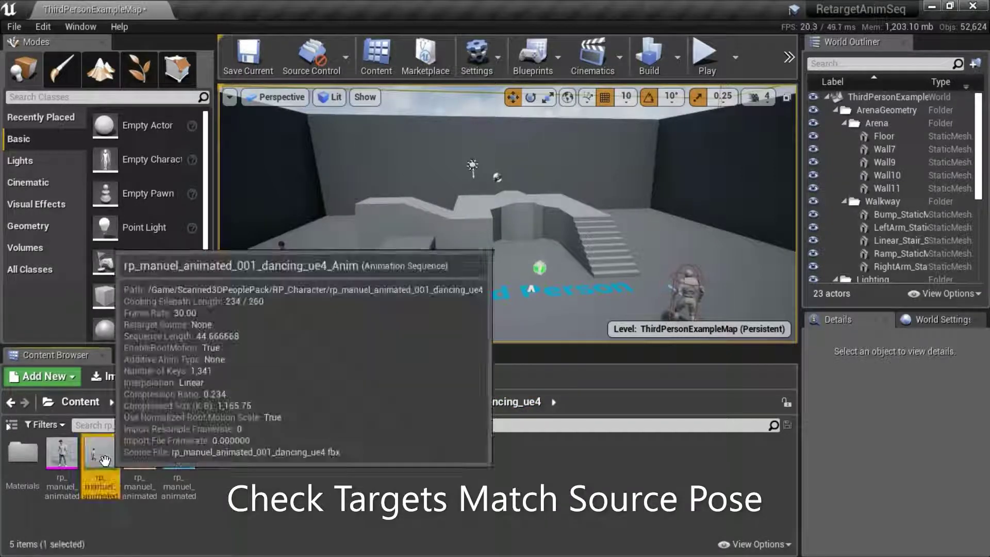
right_click(104, 461)
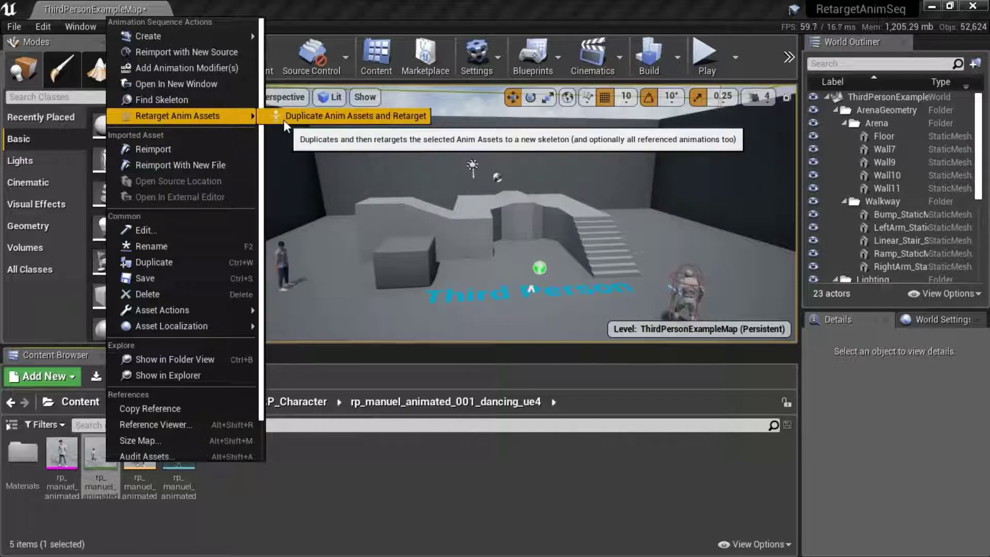
left_click(303, 116)
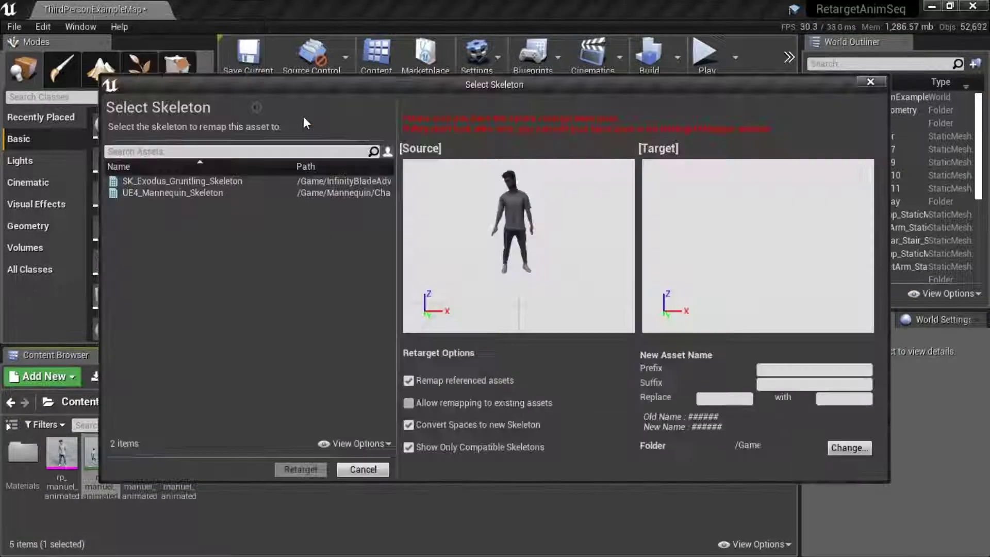
left_click(228, 181)
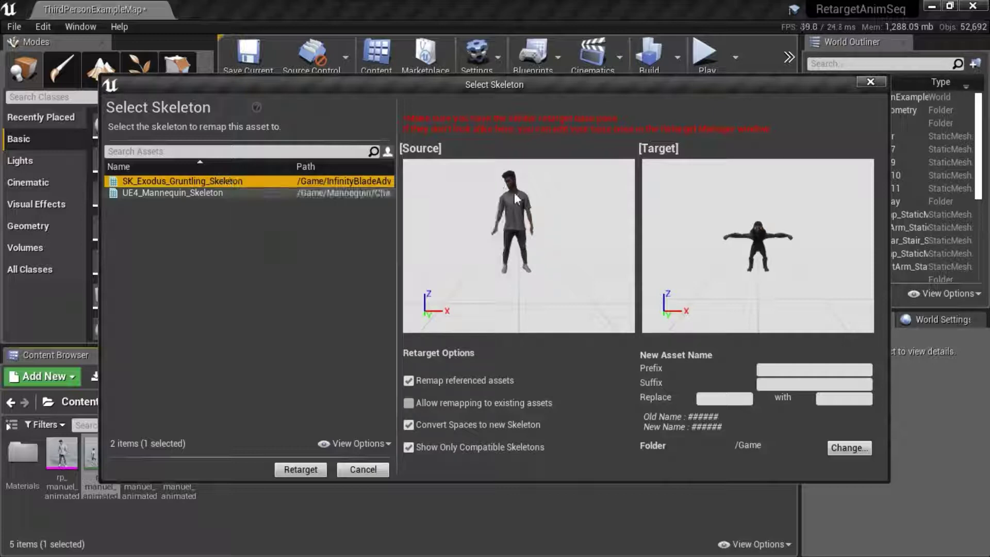
left_click(704, 226)
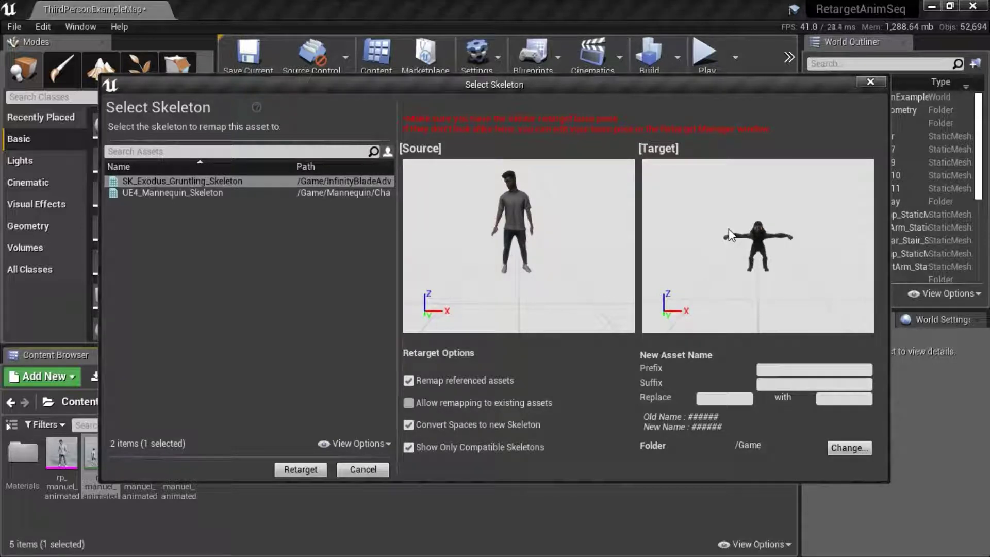
left_click(215, 194)
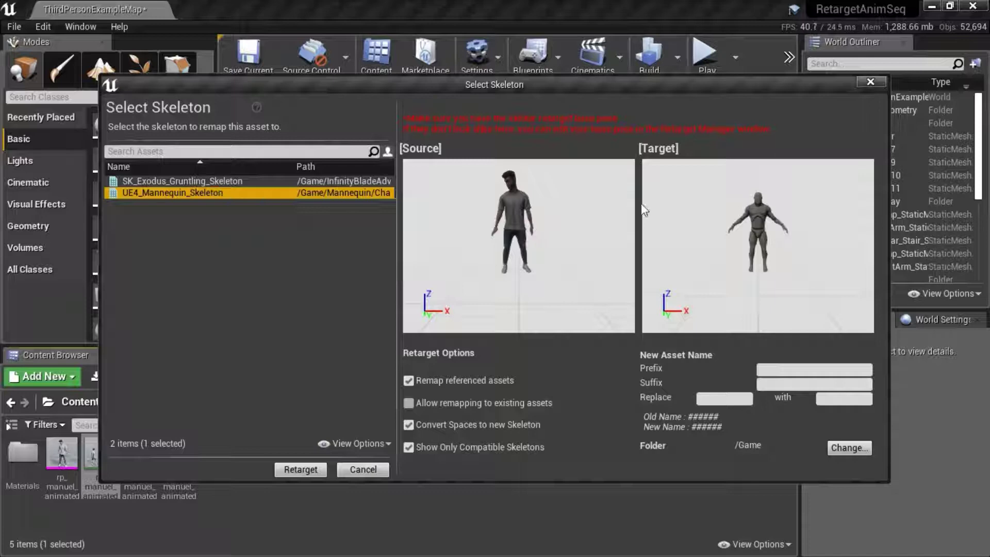
left_click(661, 216)
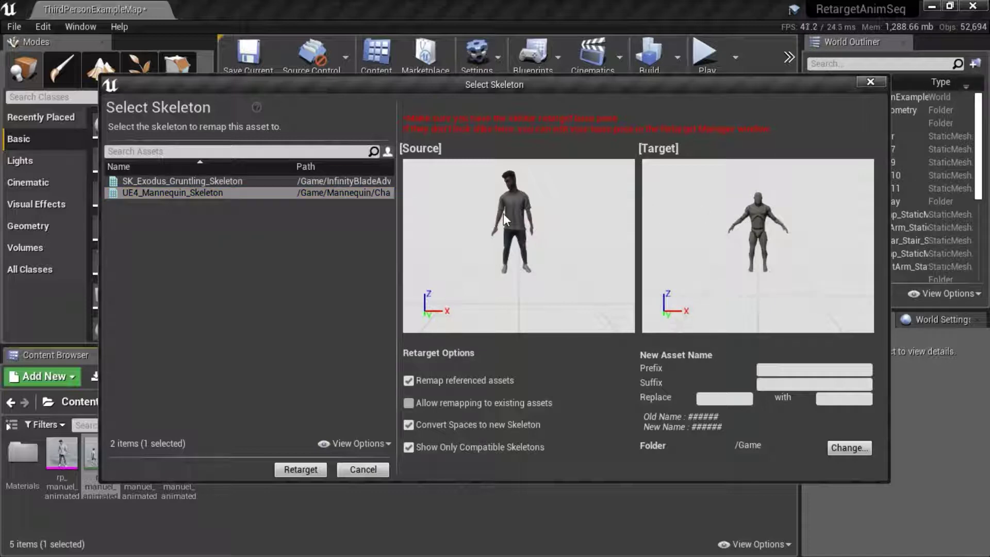
left_click(873, 83)
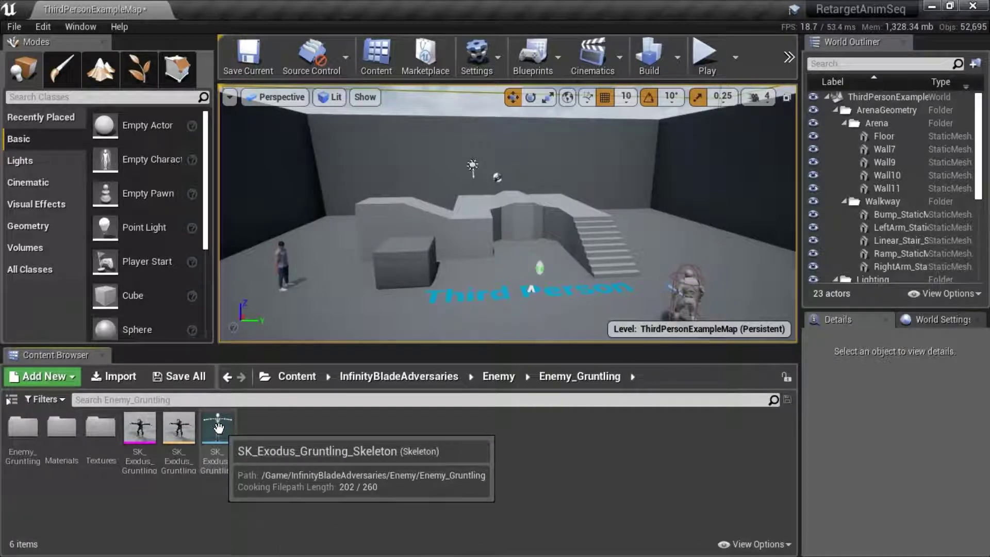
- In the Gruntling skeleton, rotate b_MF_UpperArm_L and b_MF_UpperArm_R down 30 degrees
left_click(218, 428)
right_click(218, 428)
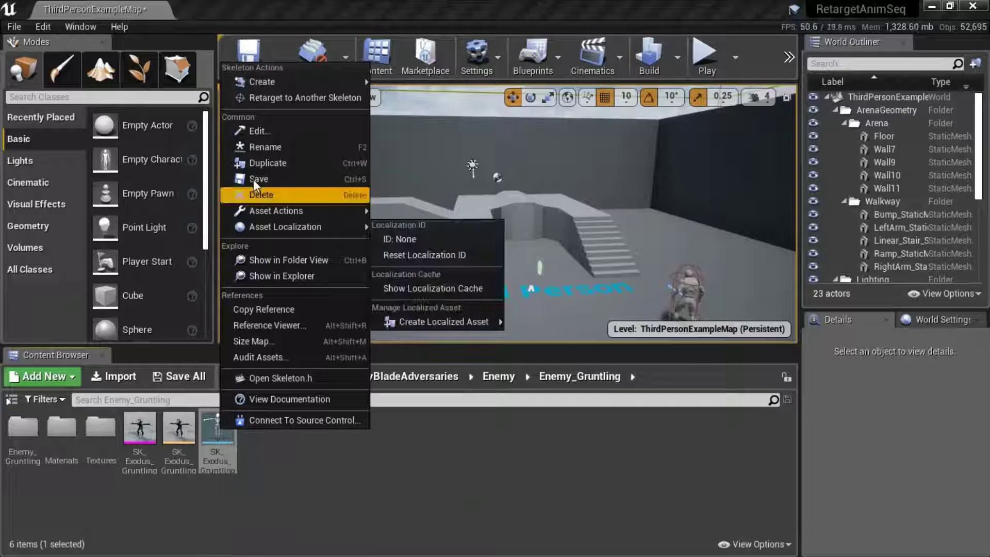
left_click(259, 131)
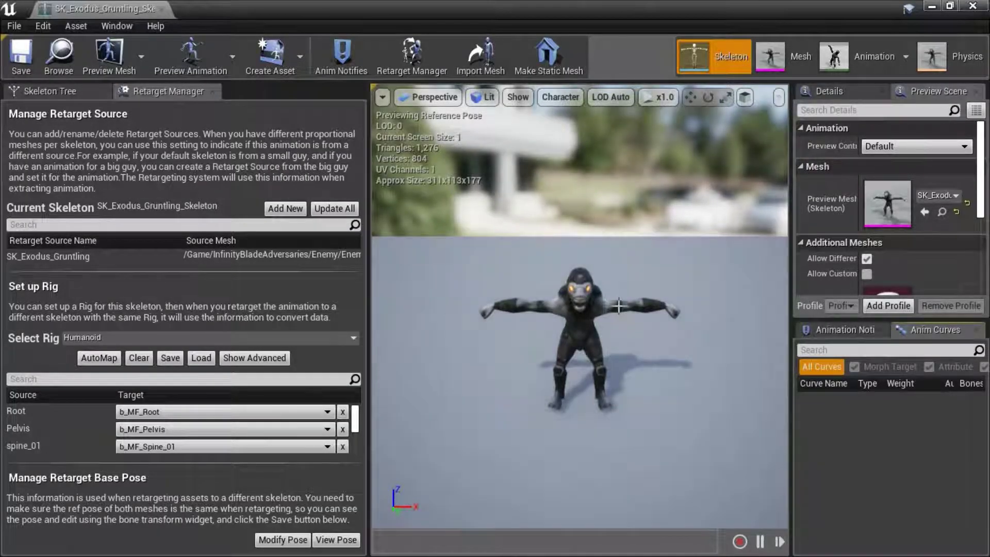
left_click(594, 294)
left_click_drag(536, 273, 595, 361)
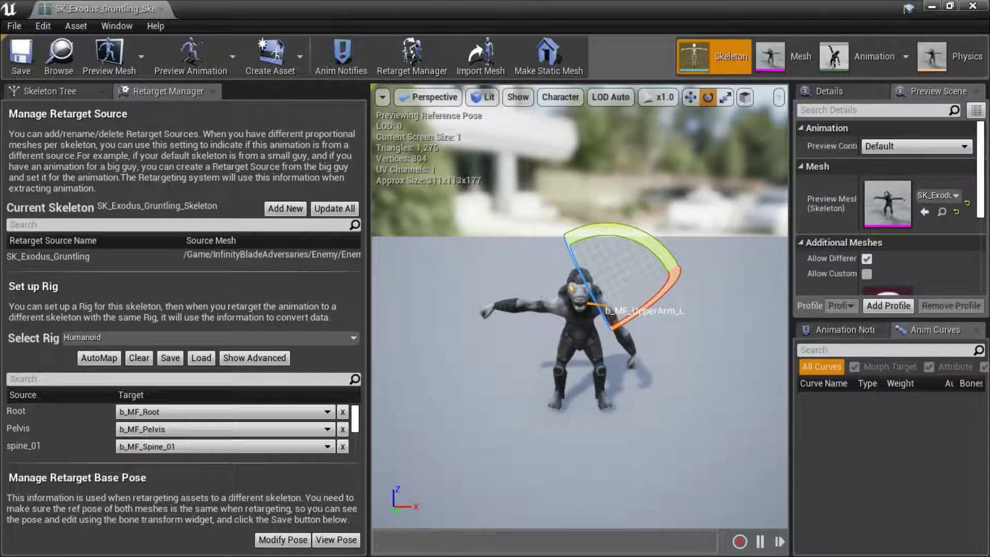
left_click(541, 305)
left_click_drag(626, 289, 590, 391)
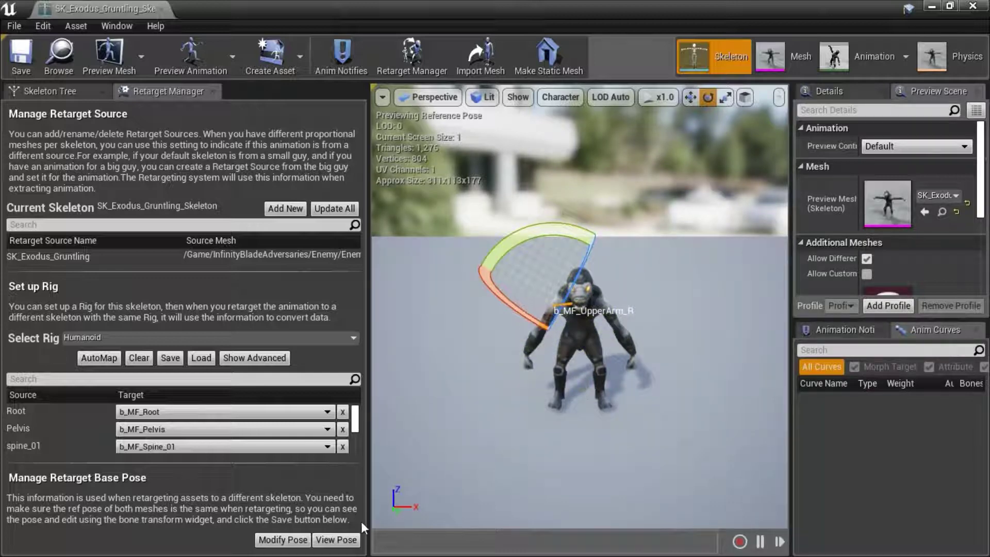
- Store the lowered-arm pose as the retarget base pose via Use CurrentPose, save, and close
left_click(278, 539)
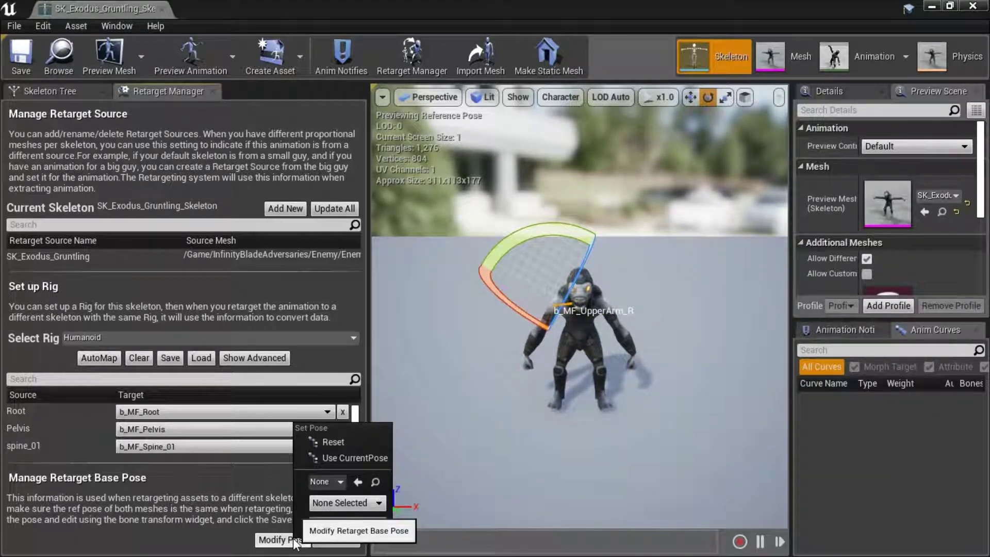
left_click(356, 458)
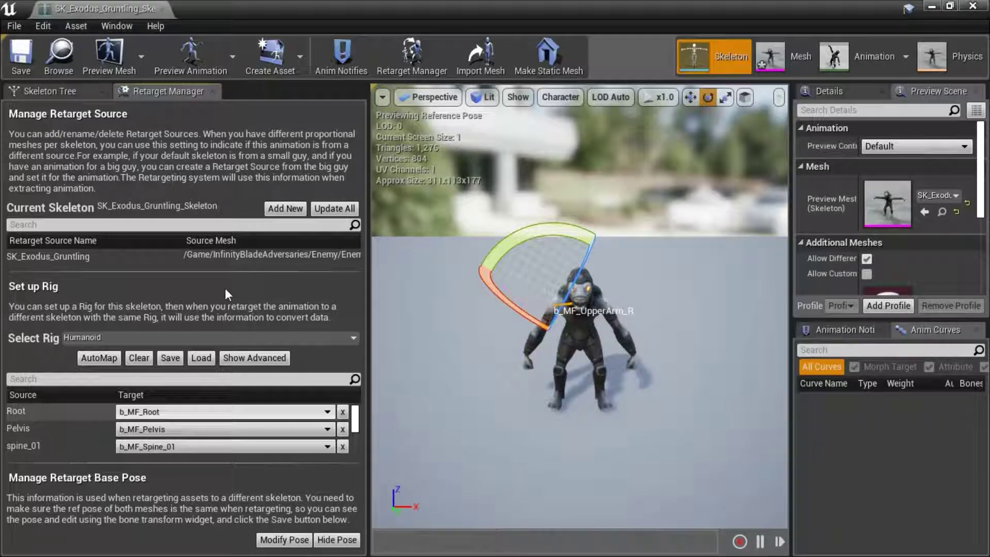
left_click(14, 70)
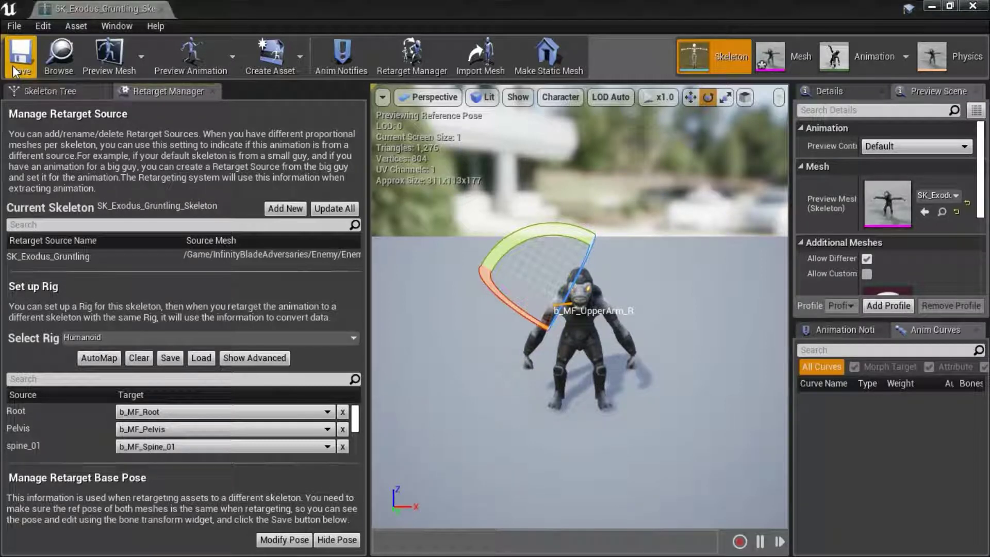
left_click(972, 6)
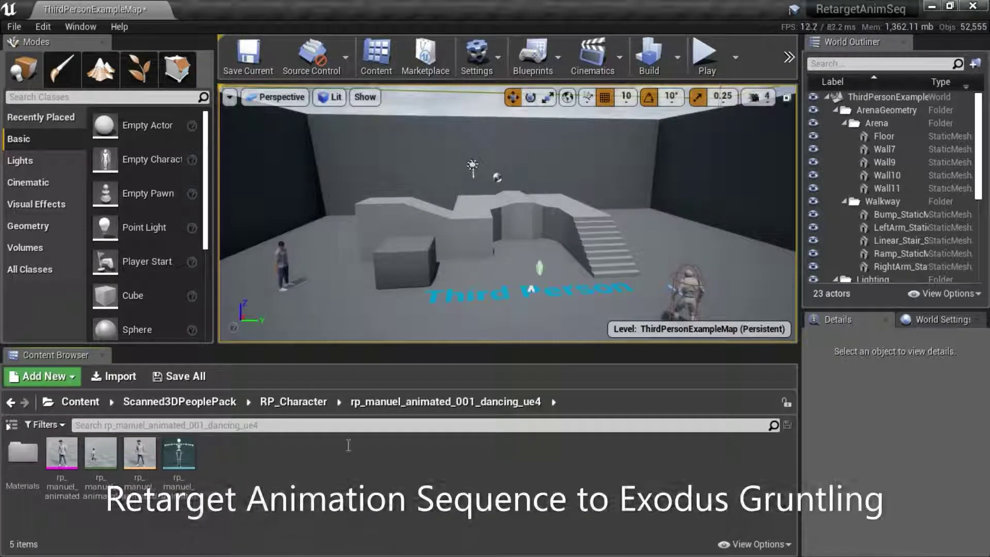
- Duplicate rp_manuel_animated_001_dancing_ue4_Anim and retarget the copy to SK_Exodus_Gruntling_Skeleton
left_click(99, 458)
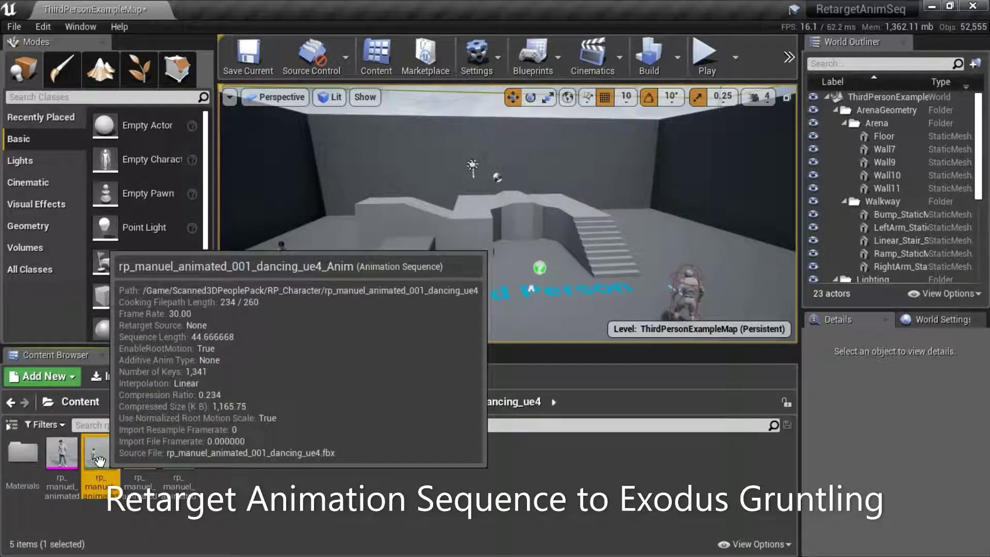
right_click(100, 460)
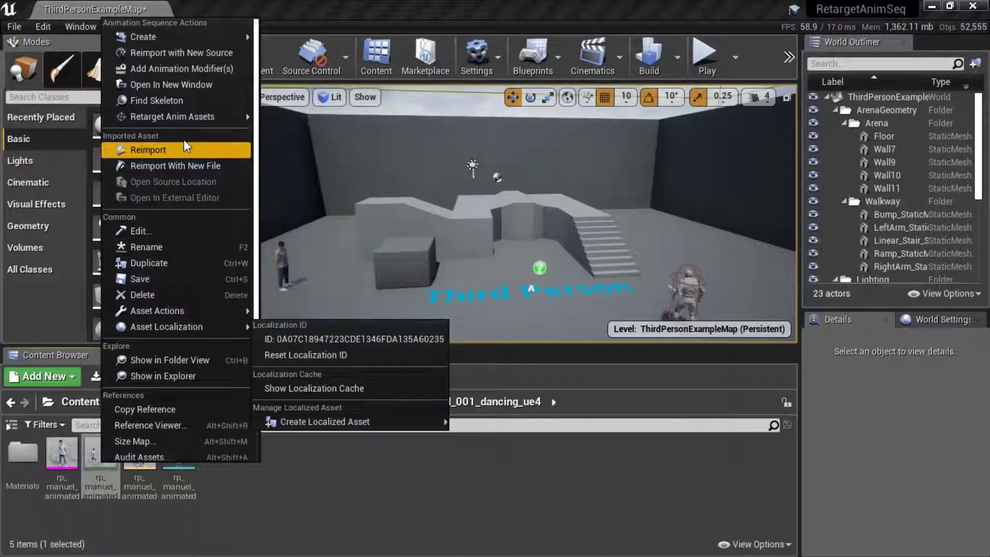
mouse_move(178, 119)
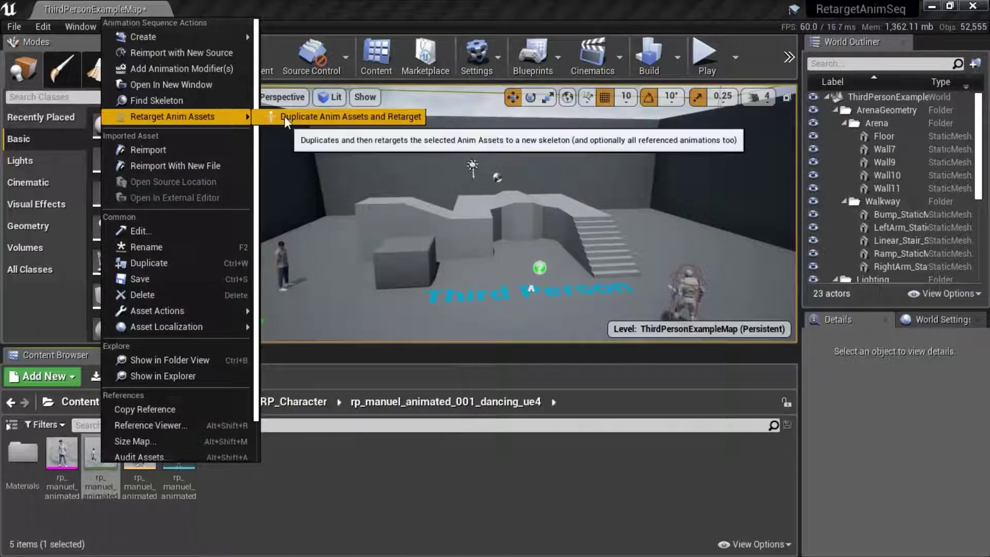
left_click(314, 117)
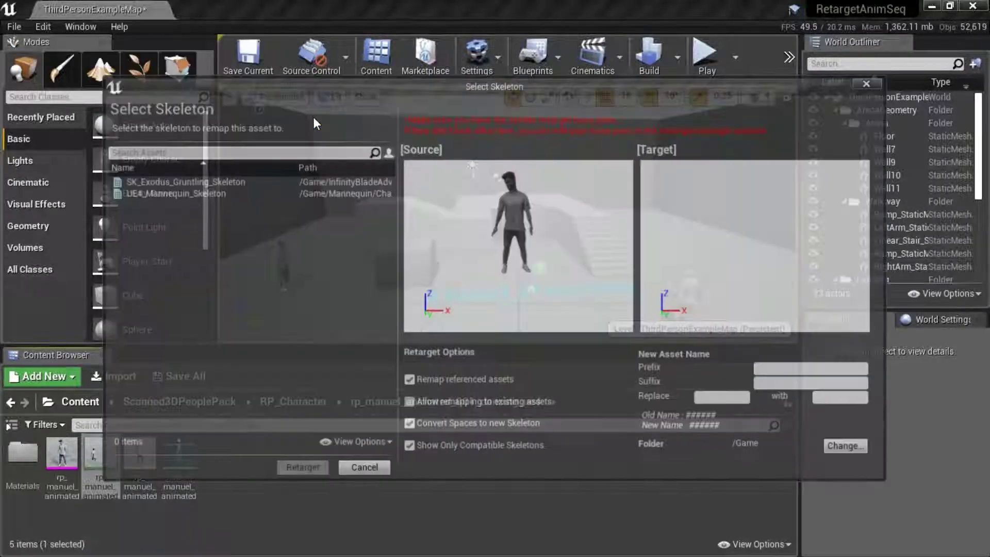
left_click(206, 181)
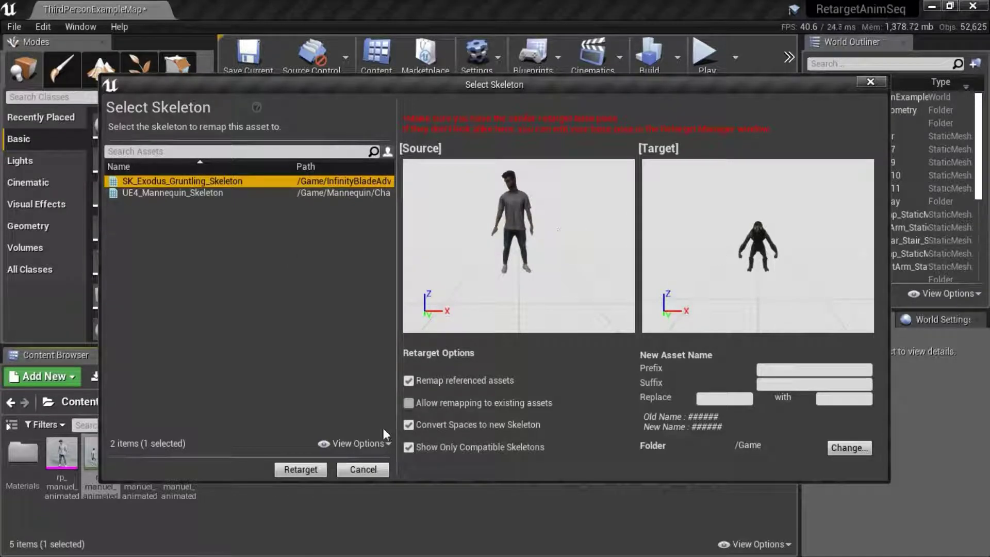
left_click(306, 471)
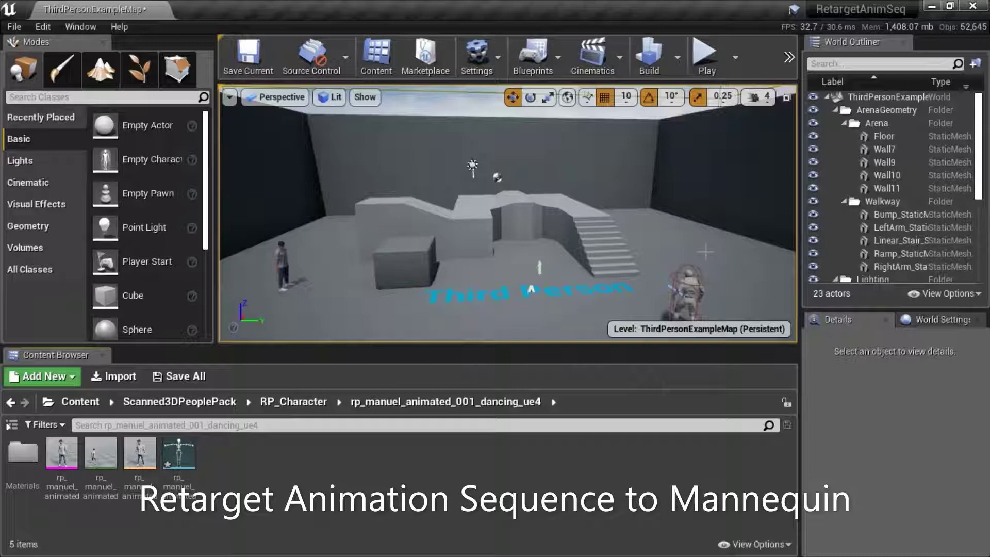
- Duplicate the dancing animation again and retarget this copy to UE4_Mannequin_Skeleton
left_click(101, 451)
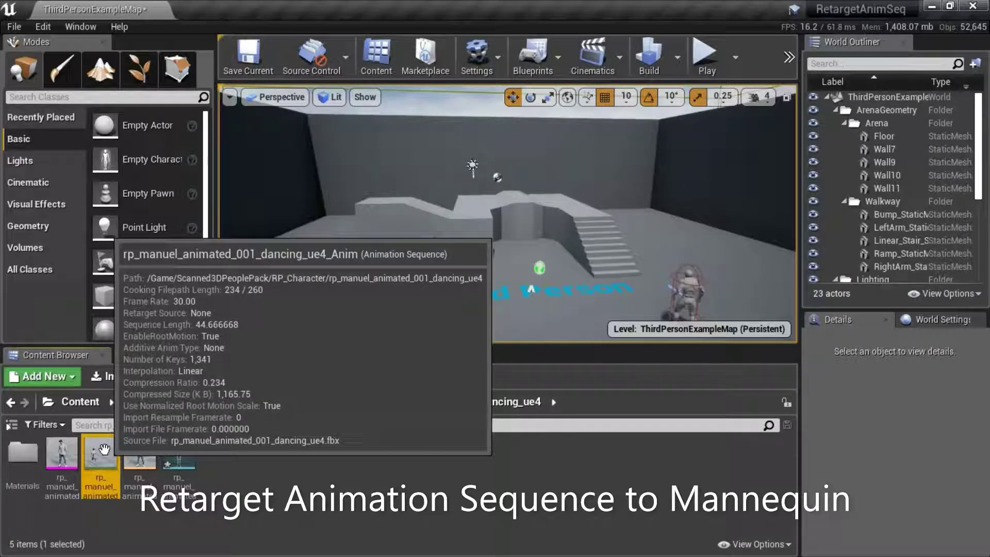
right_click(104, 450)
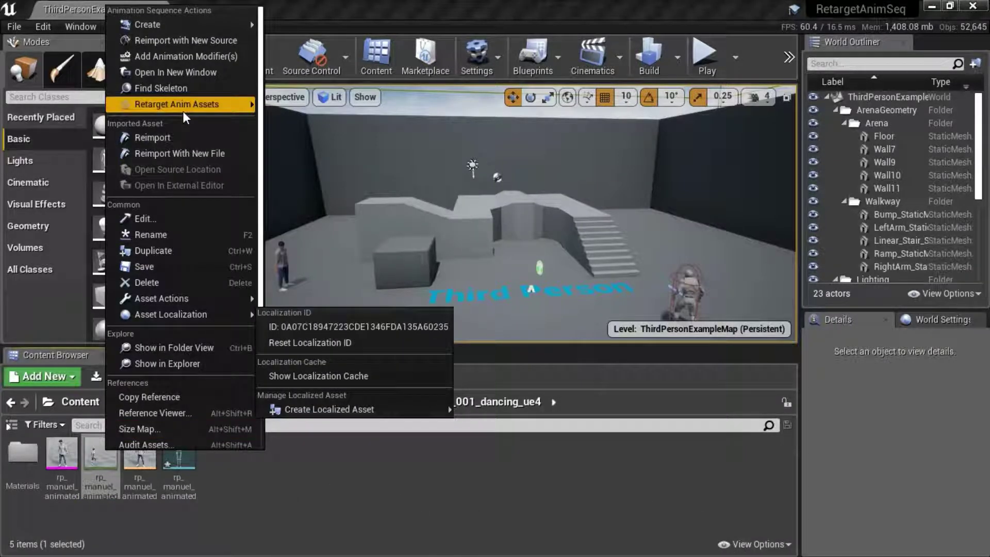
mouse_move(184, 114)
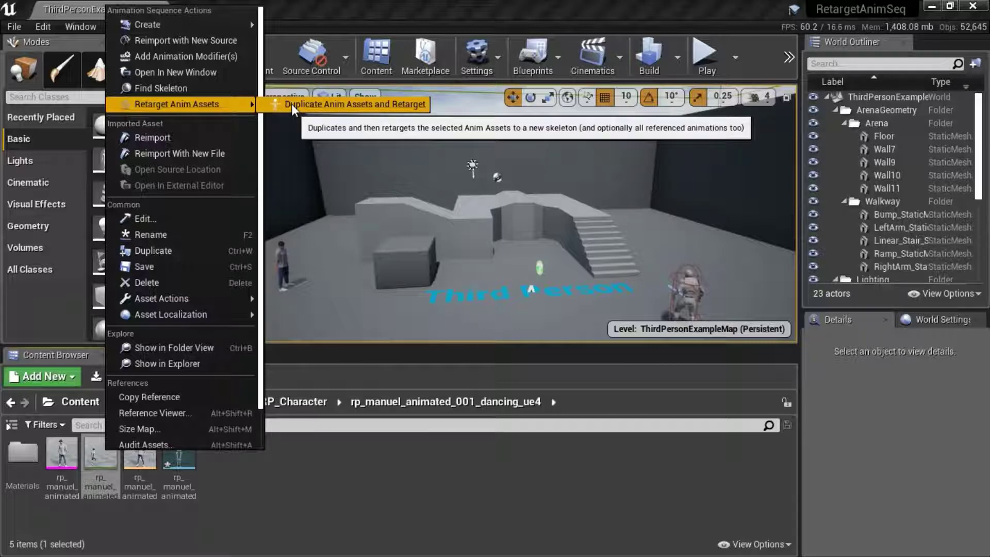
left_click(304, 104)
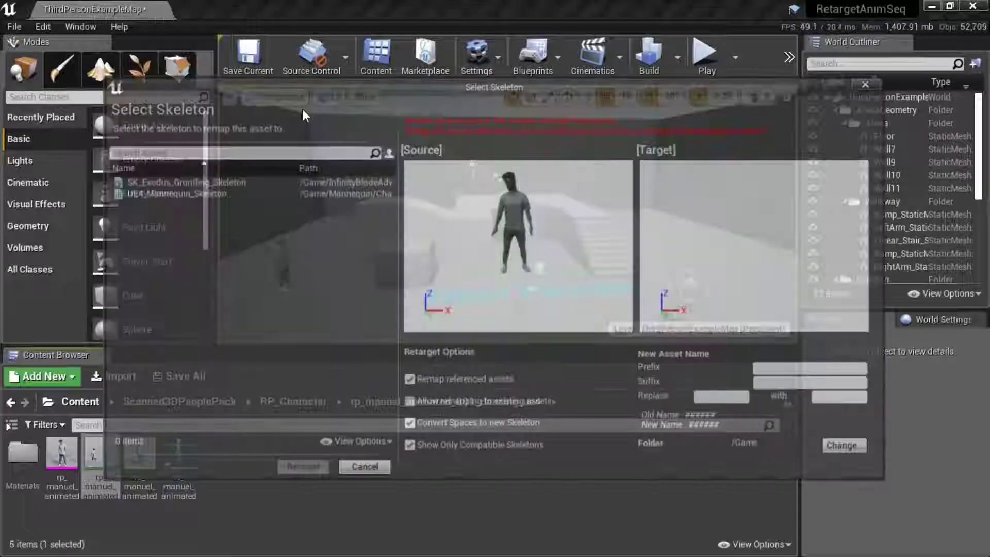
left_click(186, 193)
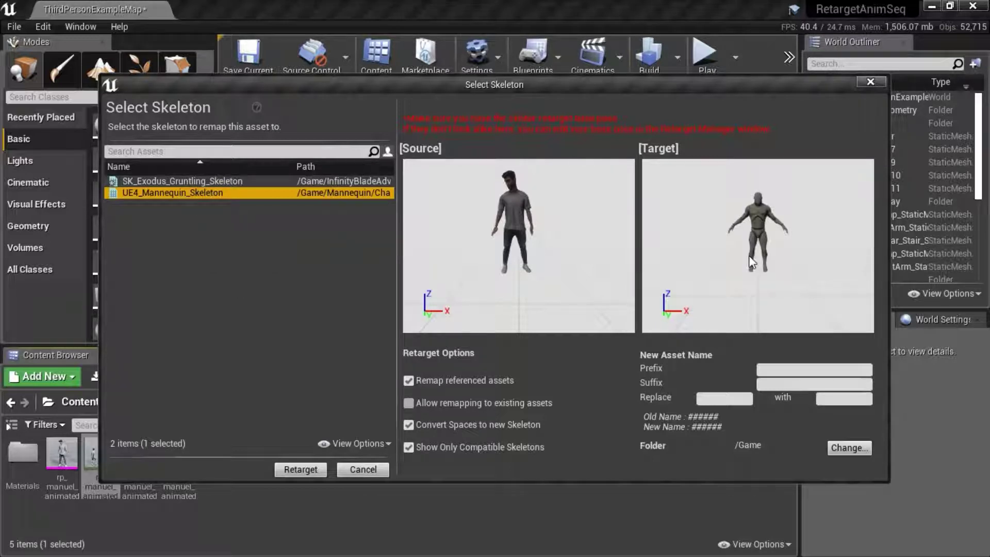
left_click(320, 468)
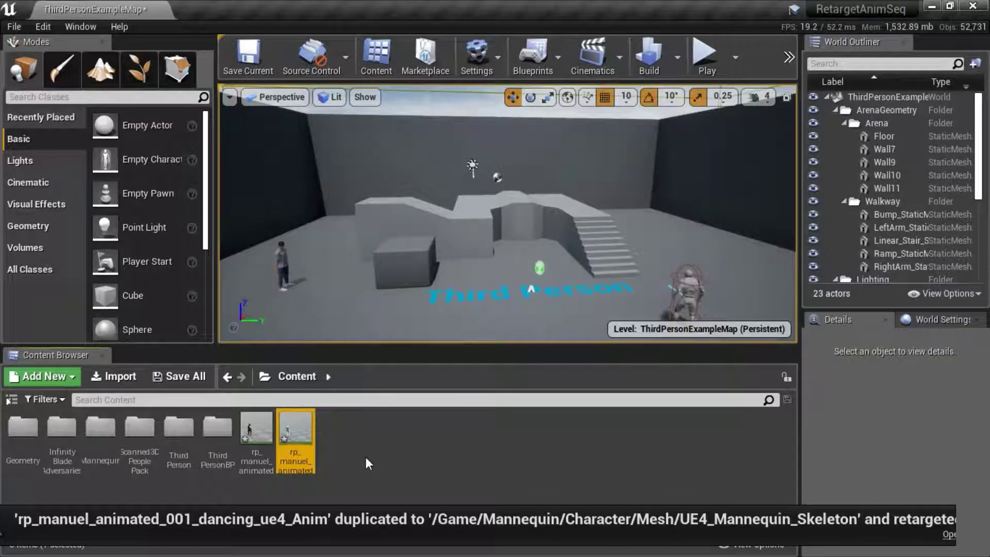
- Drag the Gruntling and Mannequin retargeted dance assets into the level beside the first dancer
left_click(459, 463)
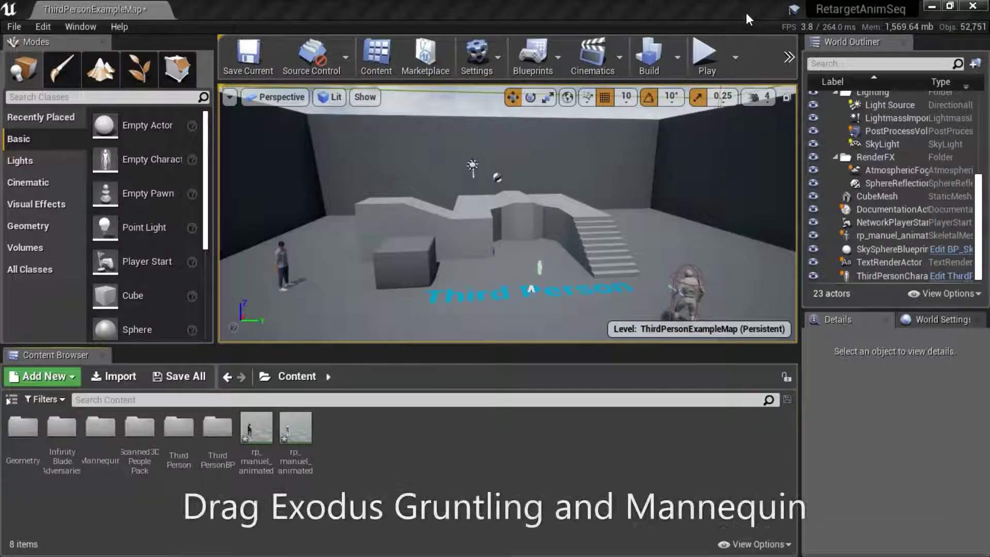
left_click_drag(256, 427, 258, 298)
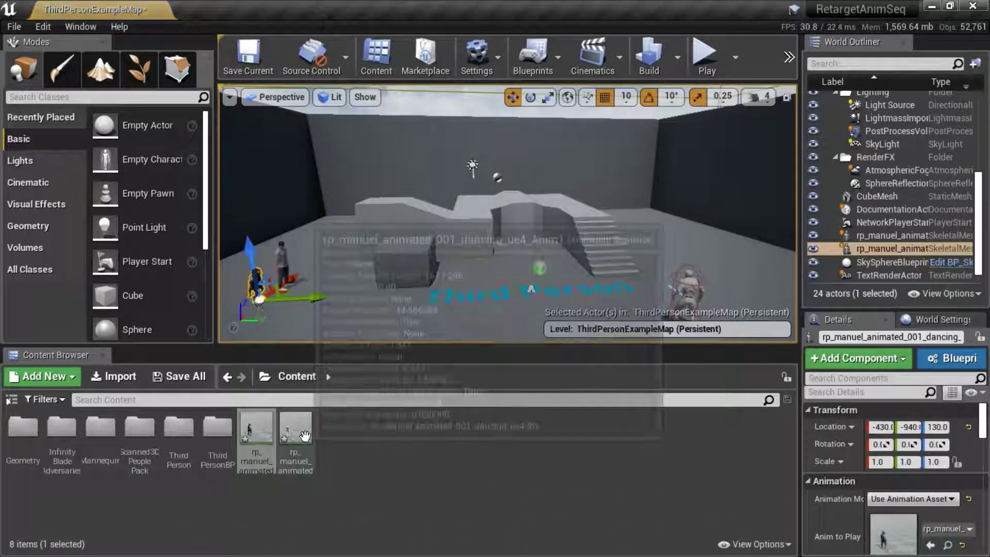
left_click_drag(305, 436, 237, 321)
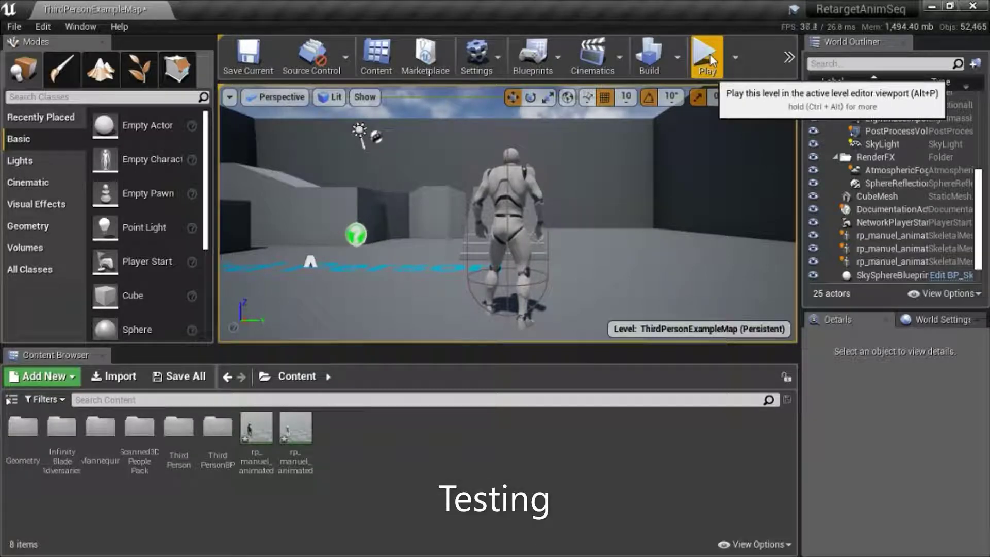
- Play the level and run the character toward the scanned dancer, Gruntling and mannequin dancing
left_click(708, 58)
key("w")
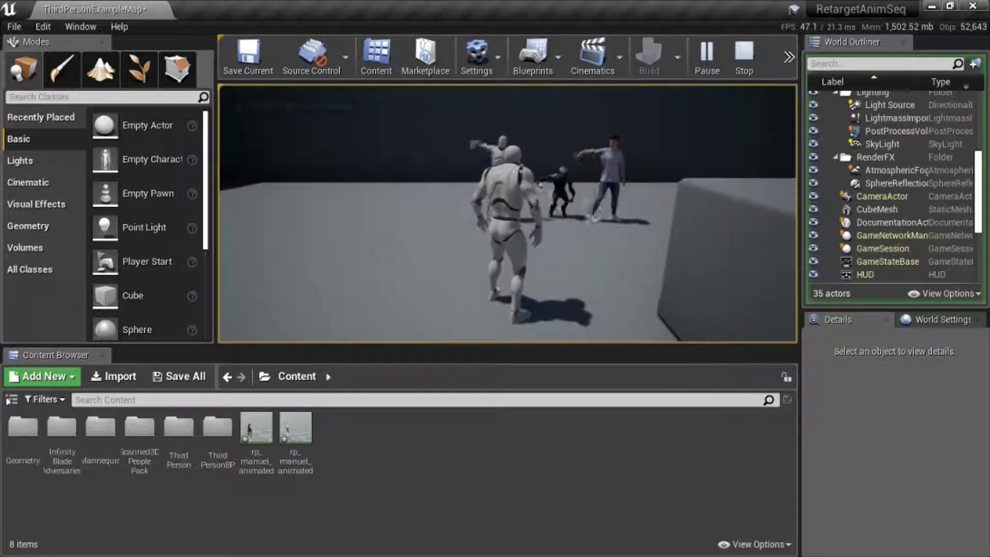
key("w")
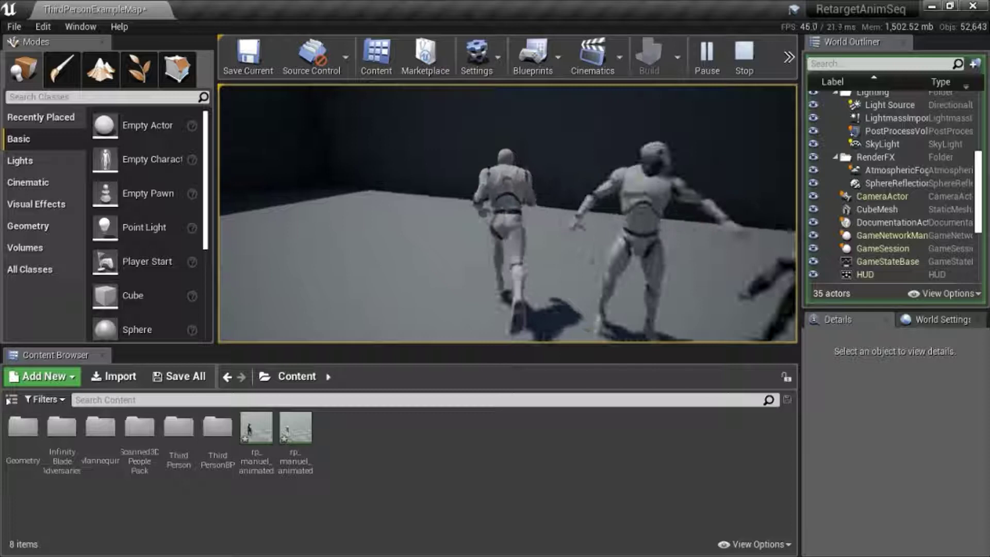